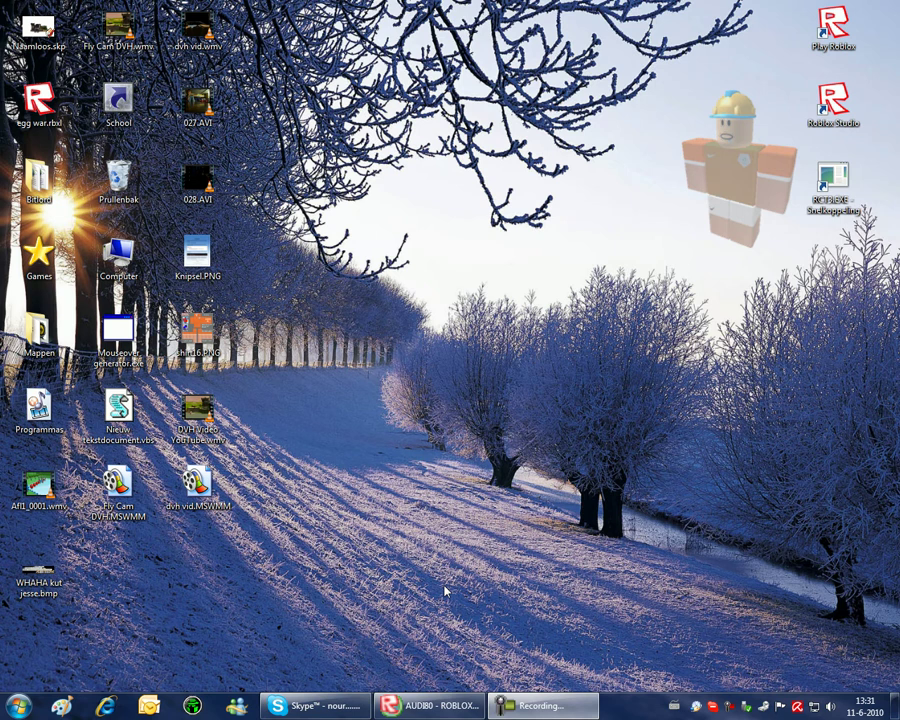
- Switch to the ROBLOX profile page and open the active Efteling place in Build mode
mouse_move(422, 711)
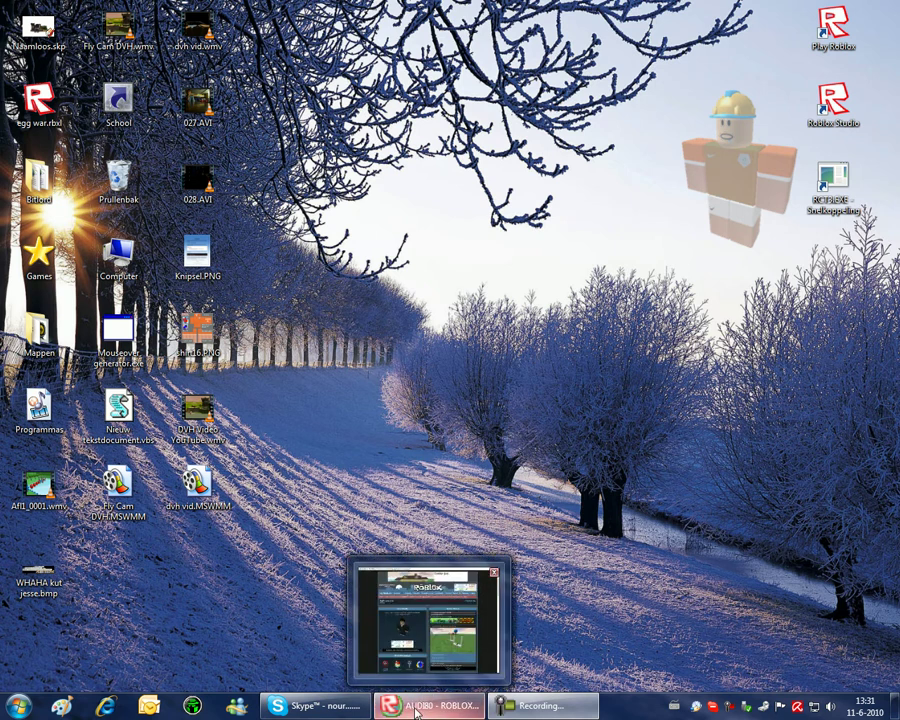
left_click(457, 605)
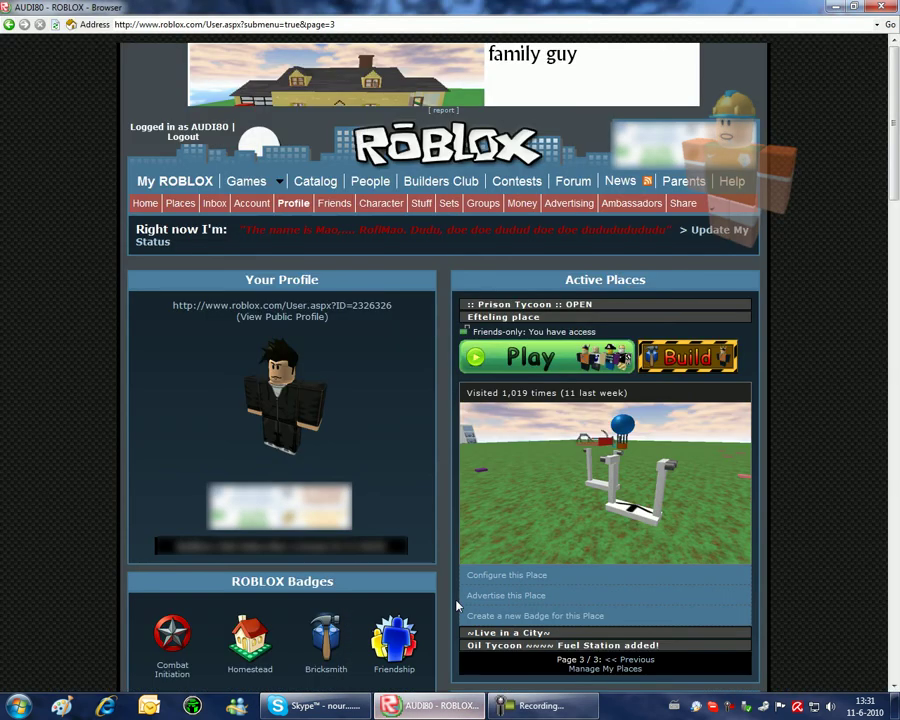
scroll(692, 330, "down", 2)
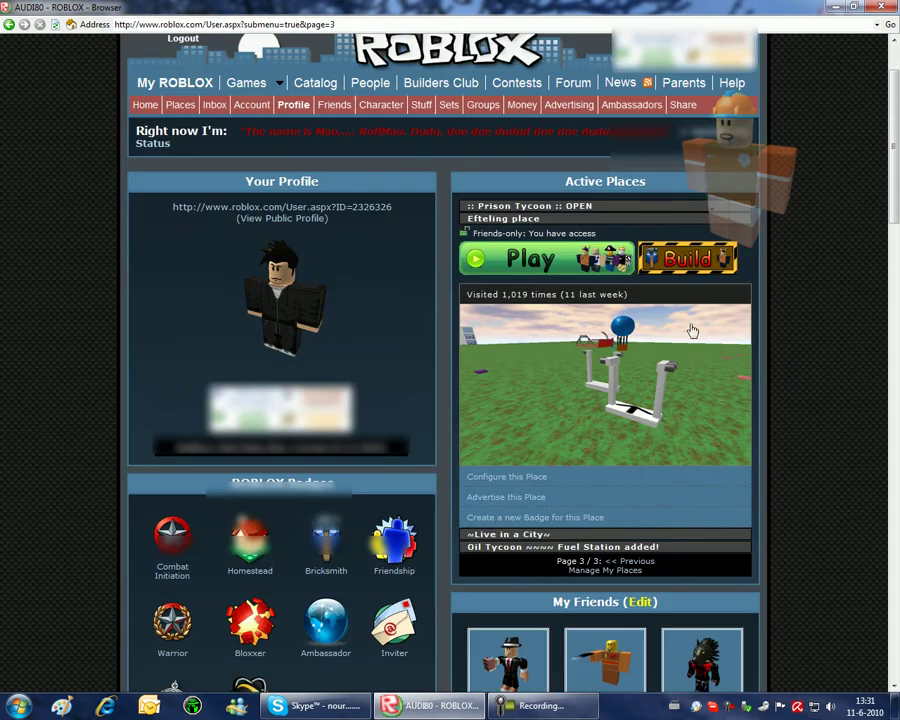
left_click(686, 260)
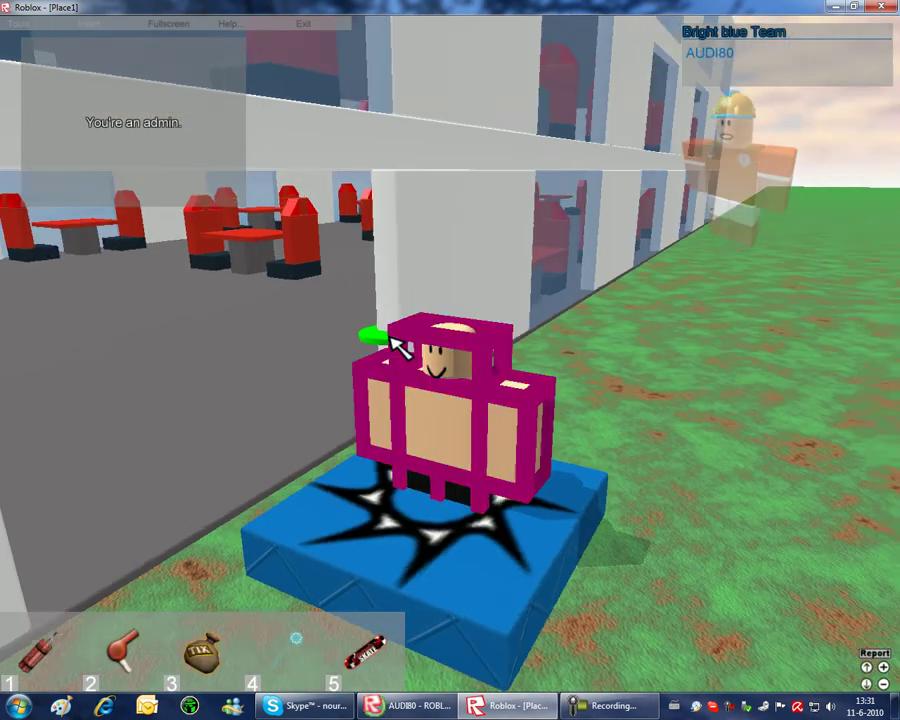
- Walk the character out onto the grass and turn on the Studio tools for the place
key("w")
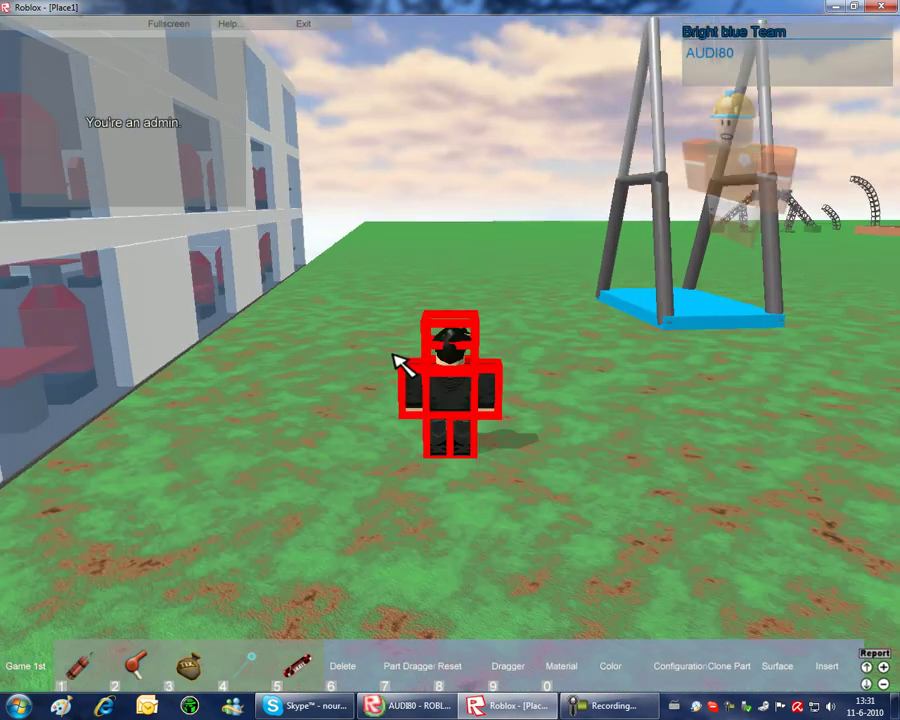
right_click_drag(235, 277, 299, 240)
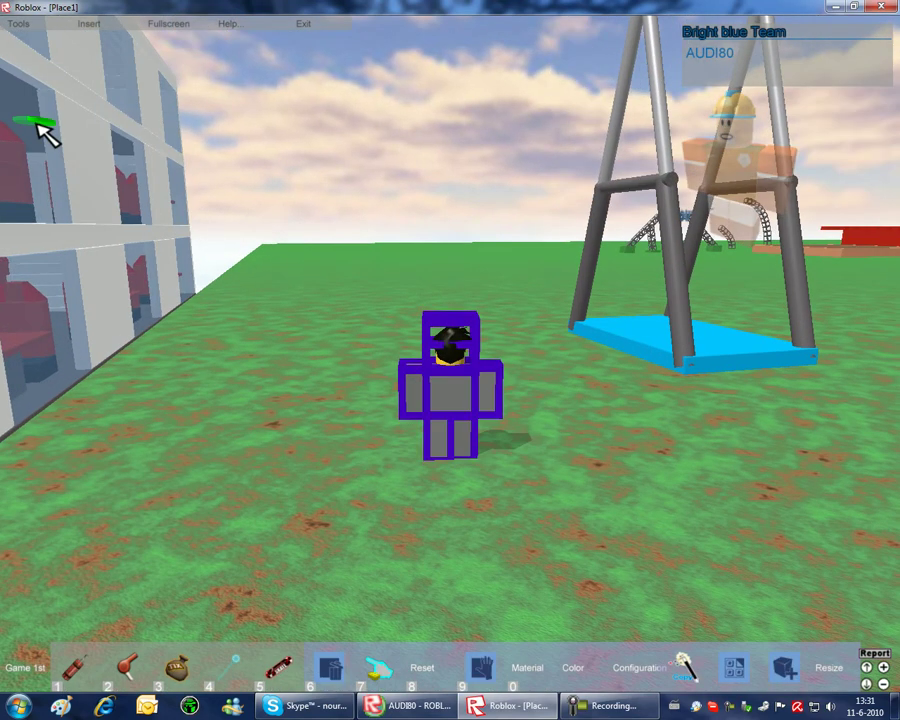
left_click(31, 27)
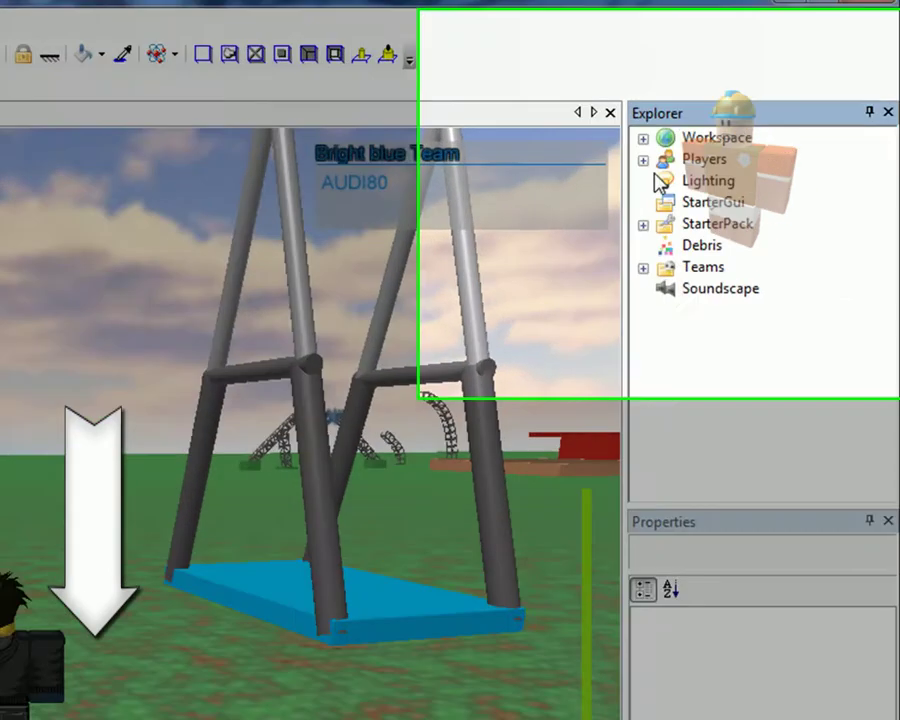
- Expand the player's Backpack in the Explorer and delete all the tools it contains
left_click(749, 104)
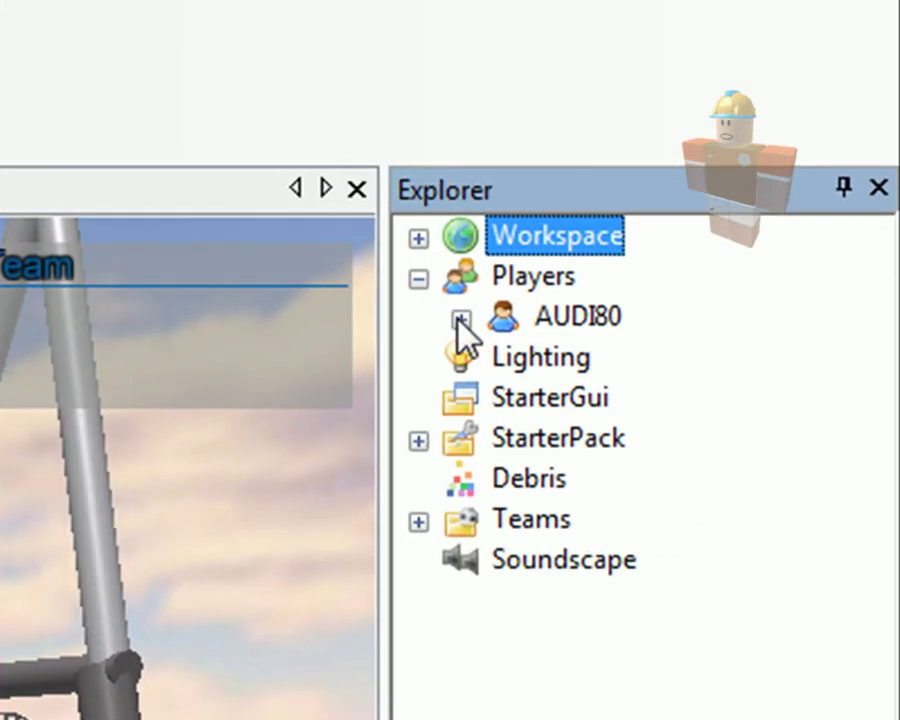
left_click(461, 318)
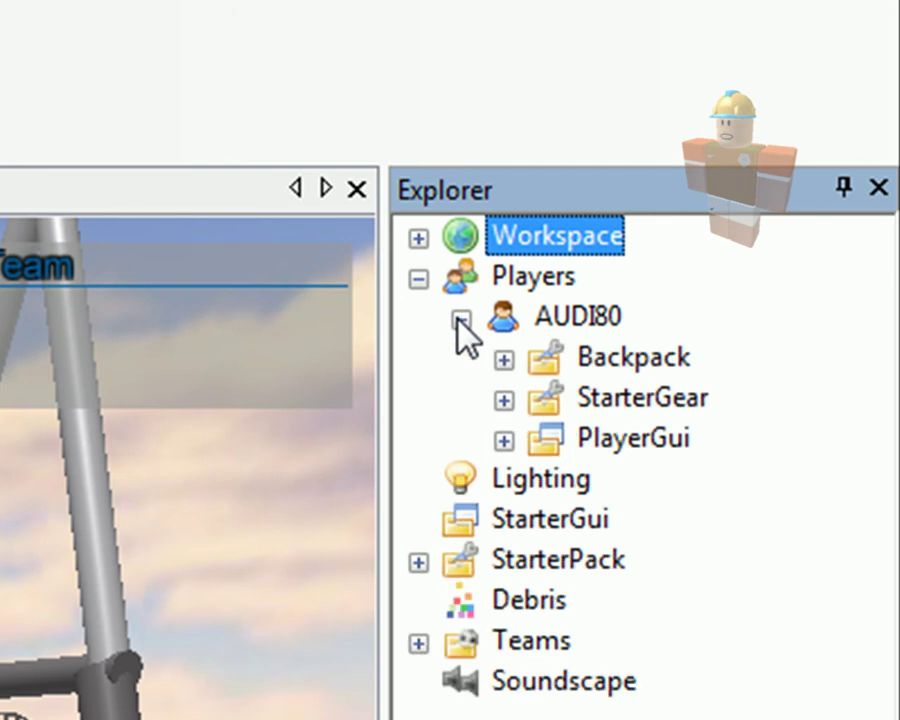
left_click(504, 361)
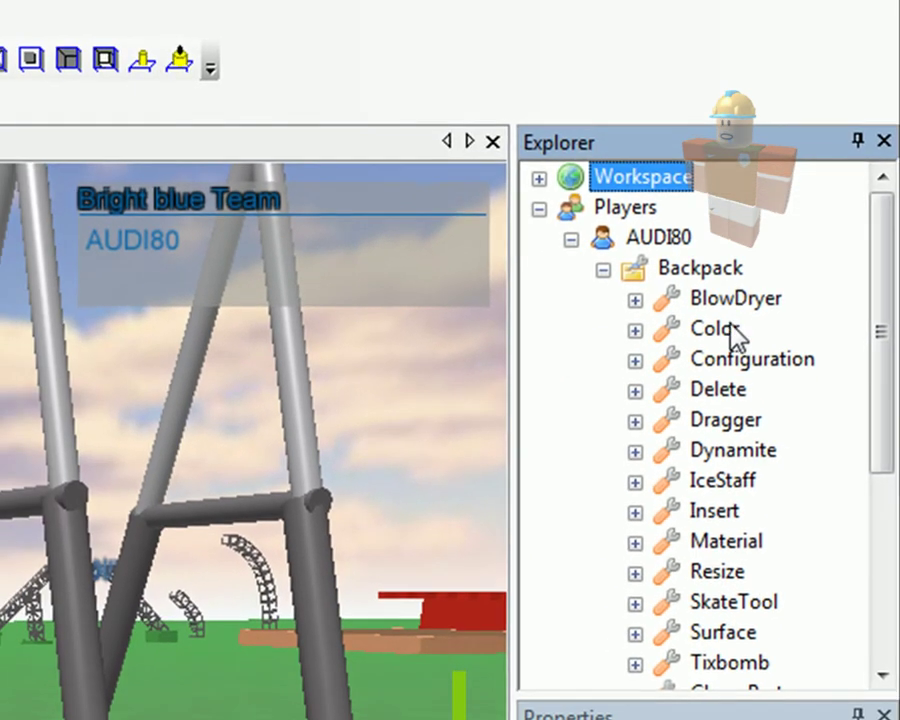
left_click(677, 398)
scroll(718, 272, "down", 4)
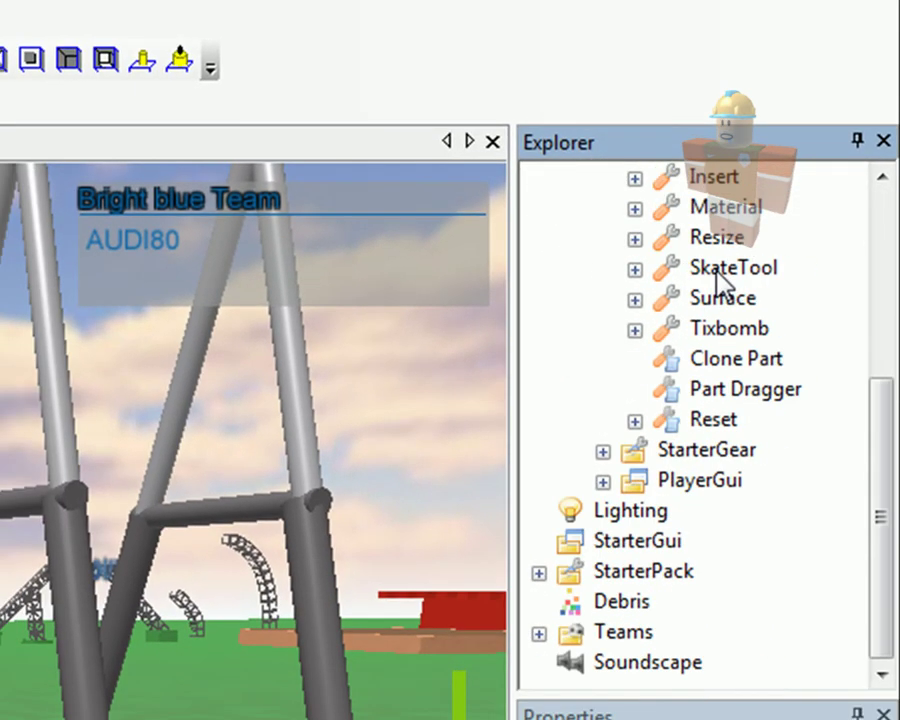
left_click(726, 420, "shift")
key("Delete")
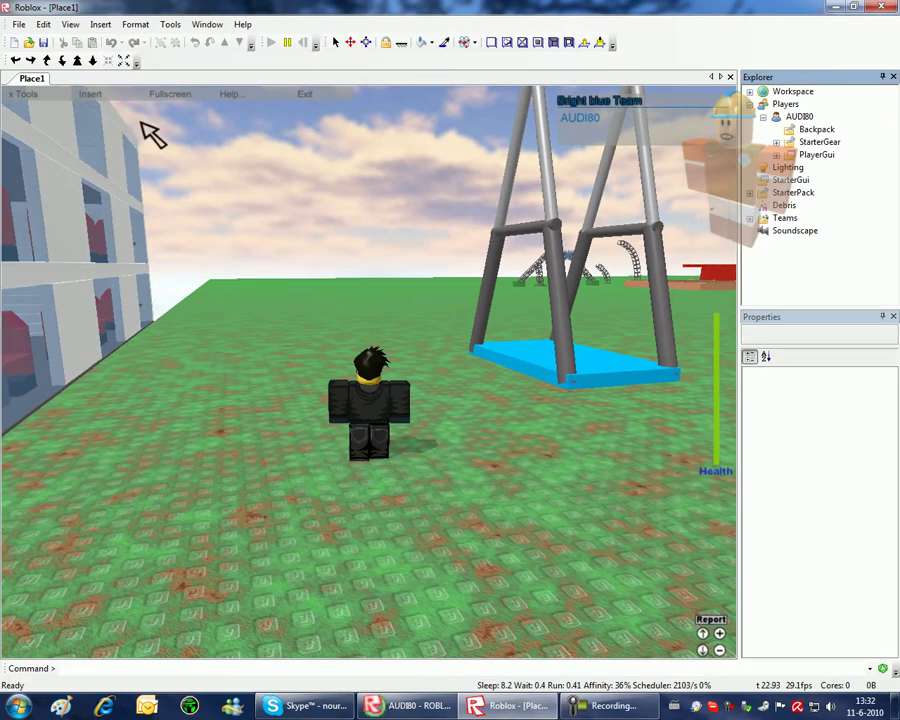
- Insert the building tools model without a thumbnail, just below the yellow motorbike, from My Models and equip its ninth tool
key("w")
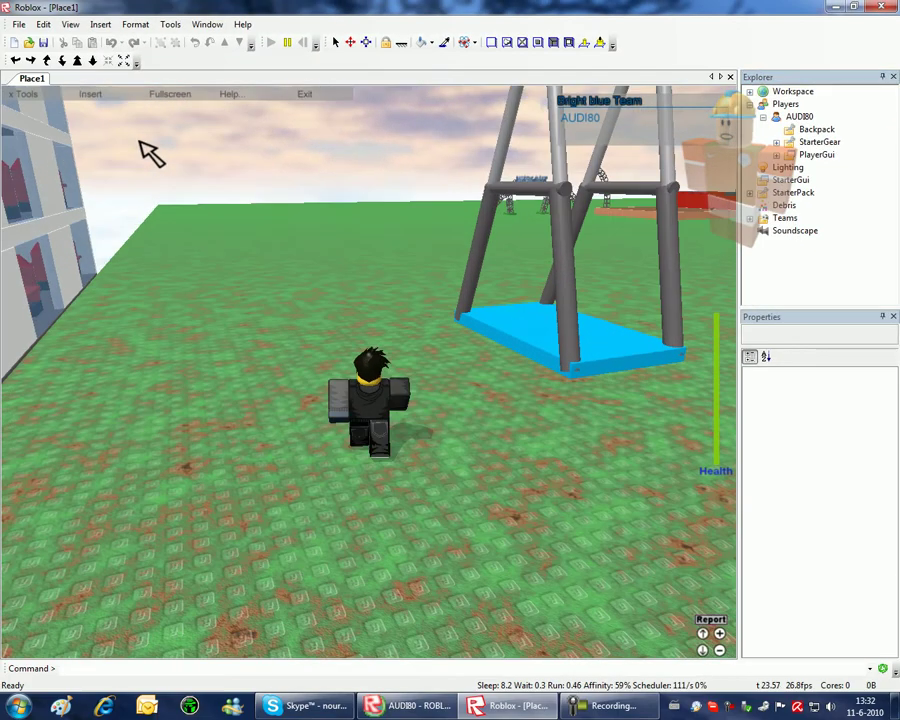
right_click_drag(140, 142, 195, 142)
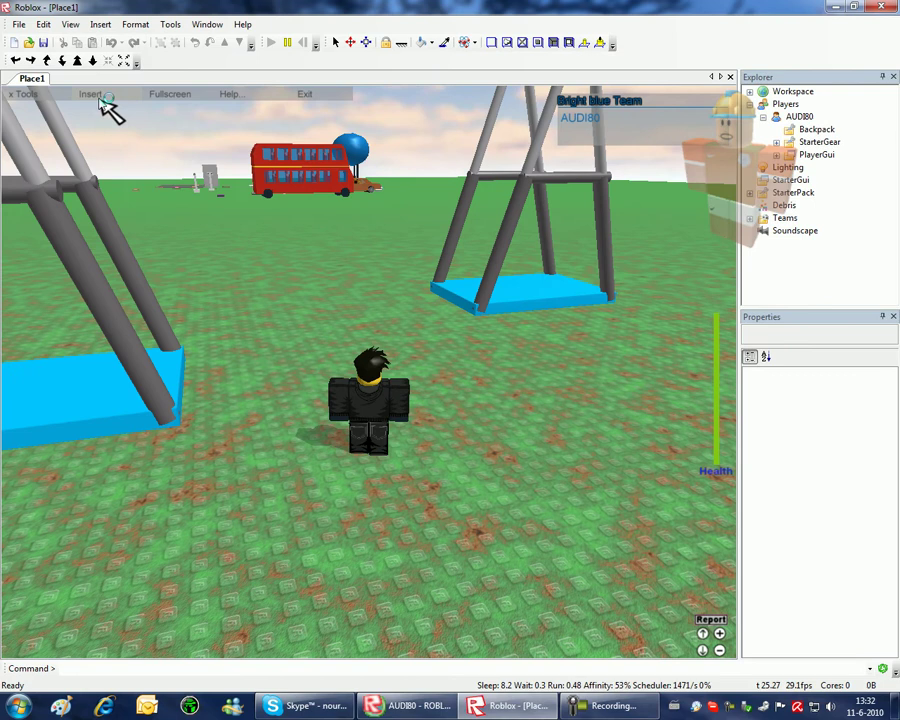
left_click(100, 98)
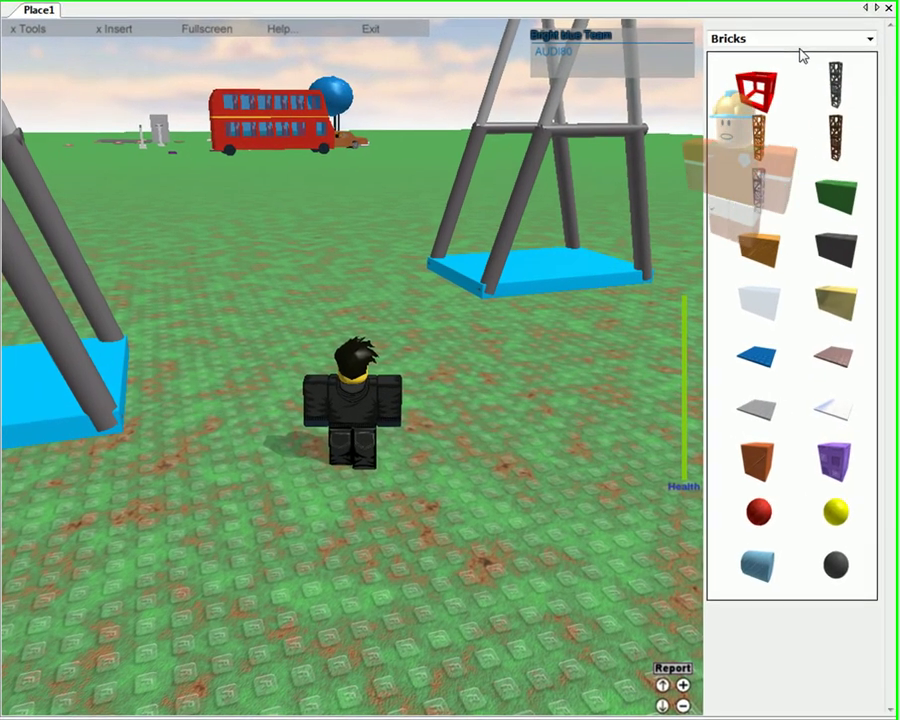
left_click(703, 82)
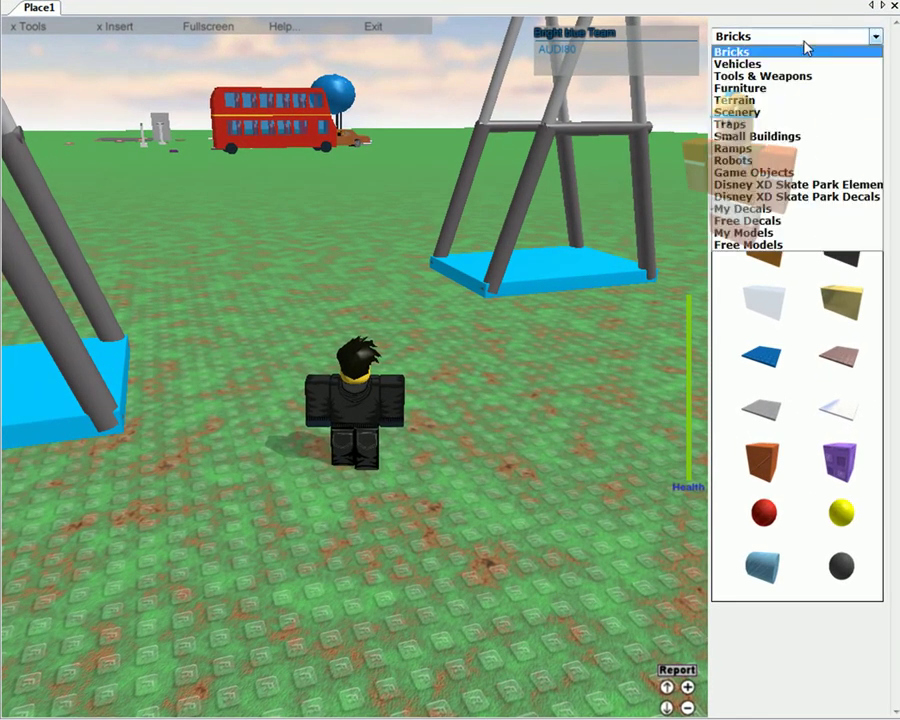
left_click(793, 233)
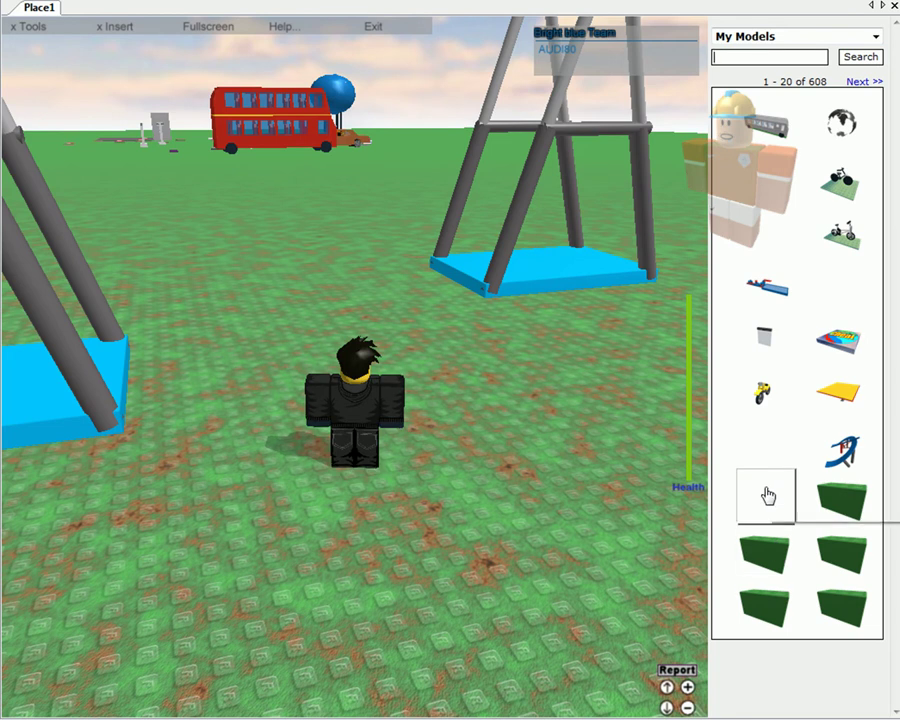
left_click(766, 494)
key("9")
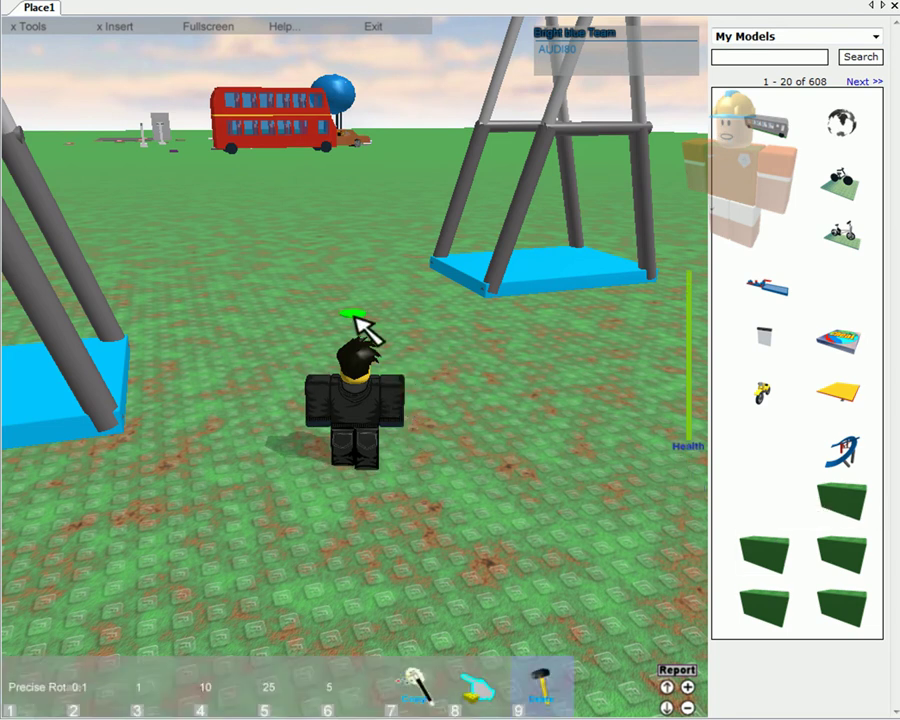
- Insert the green brick from the Bricks set in front of the character and color it blue
right_click_drag(368, 322, 342, 408)
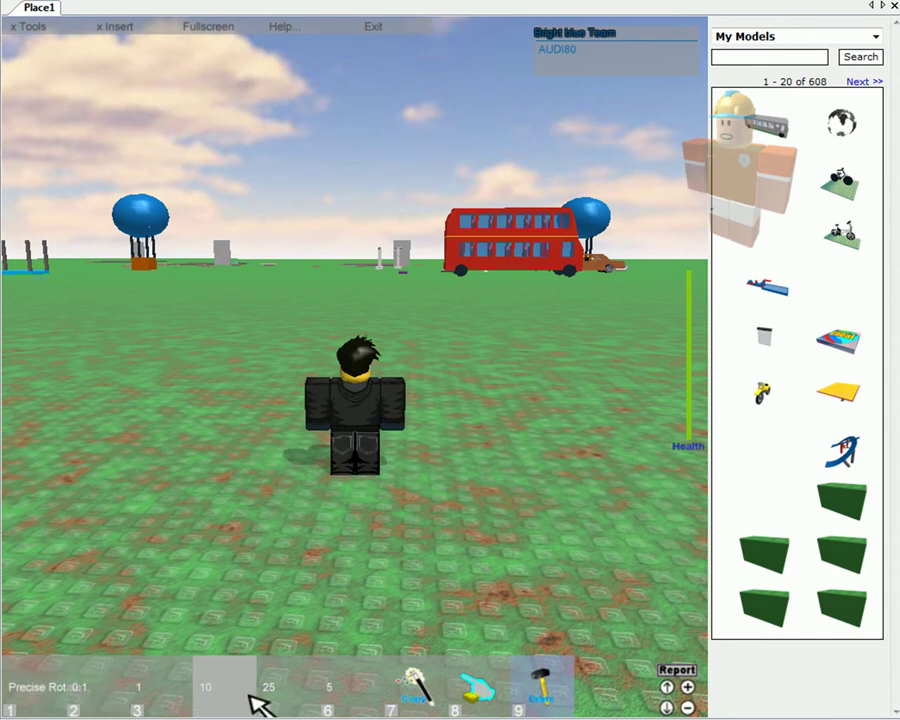
key("w")
right_click_drag(466, 172, 467, 168)
left_click(784, 37)
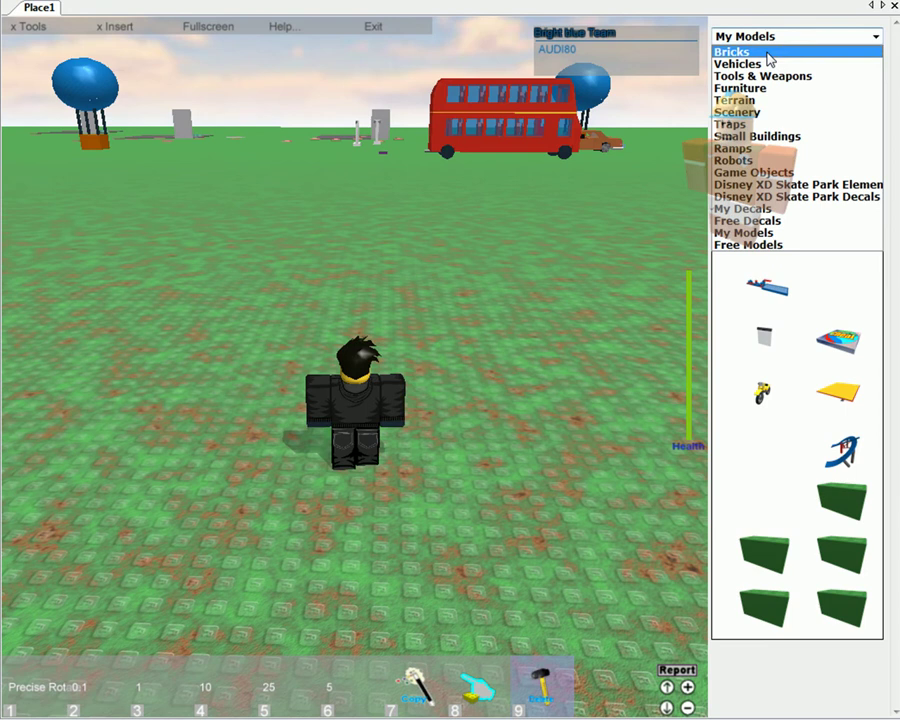
left_click(766, 53)
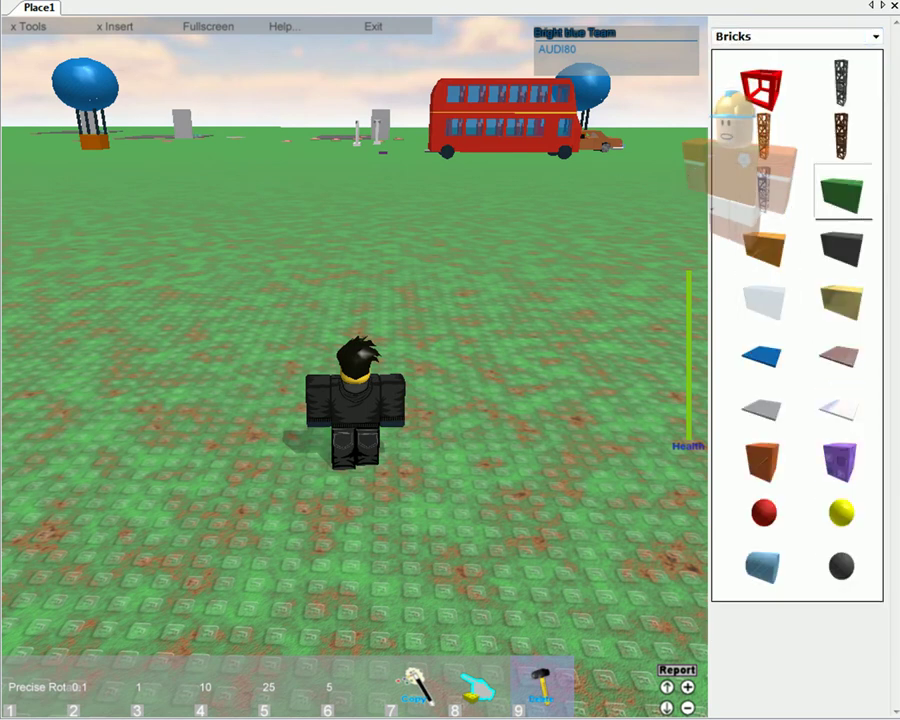
left_click(840, 194)
left_click(356, 283)
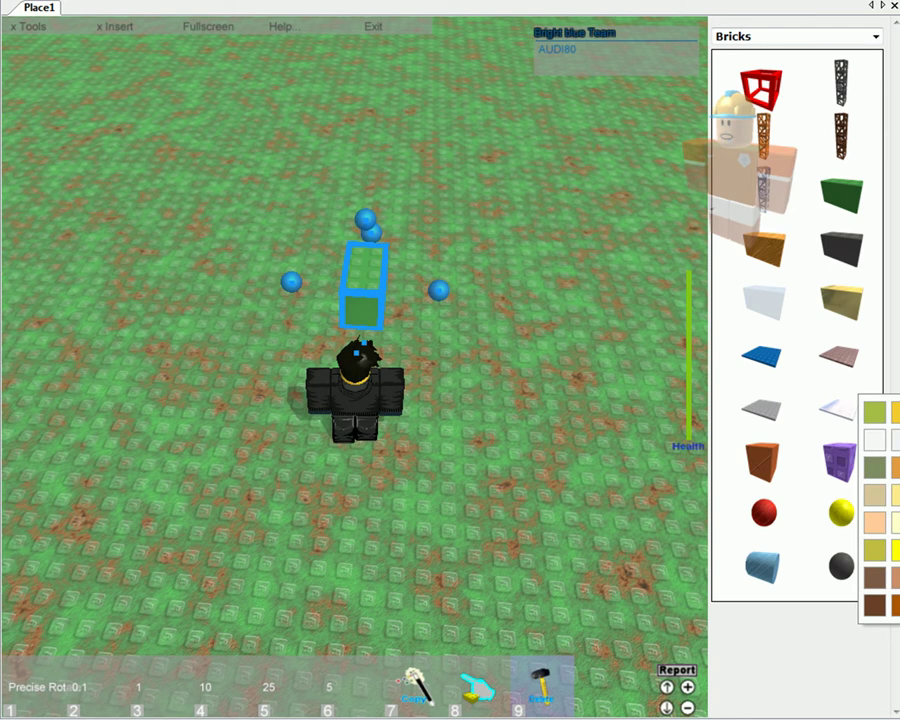
left_click(448, 342)
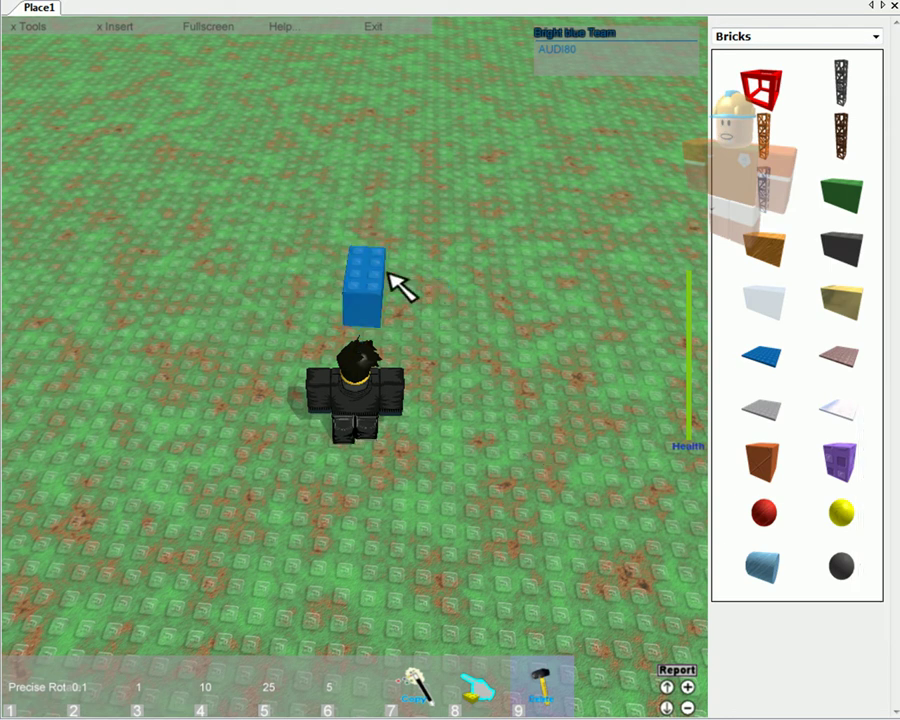
- Lengthen the blue brick to about 12 studs and arrange it with a perpendicular duplicate in a T shape
left_click_drag(363, 304, 292, 283)
key("r")
left_click_drag(345, 298, 392, 316)
key("ctrl+d")
left_click_drag(355, 280, 321, 267)
right_click_drag(406, 371, 440, 254)
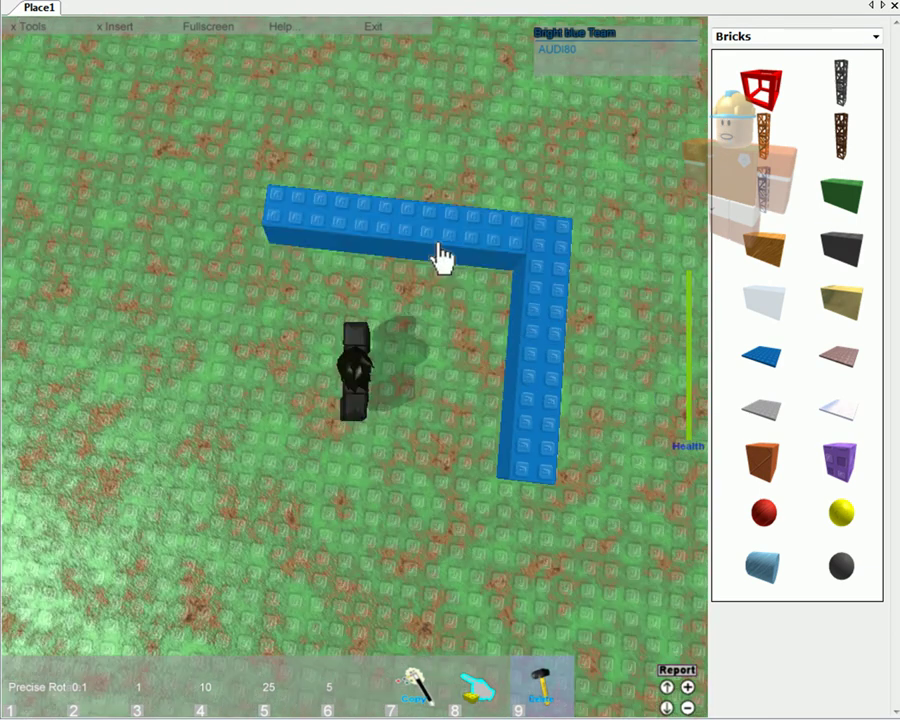
left_click_drag(440, 254, 416, 264)
key("s")
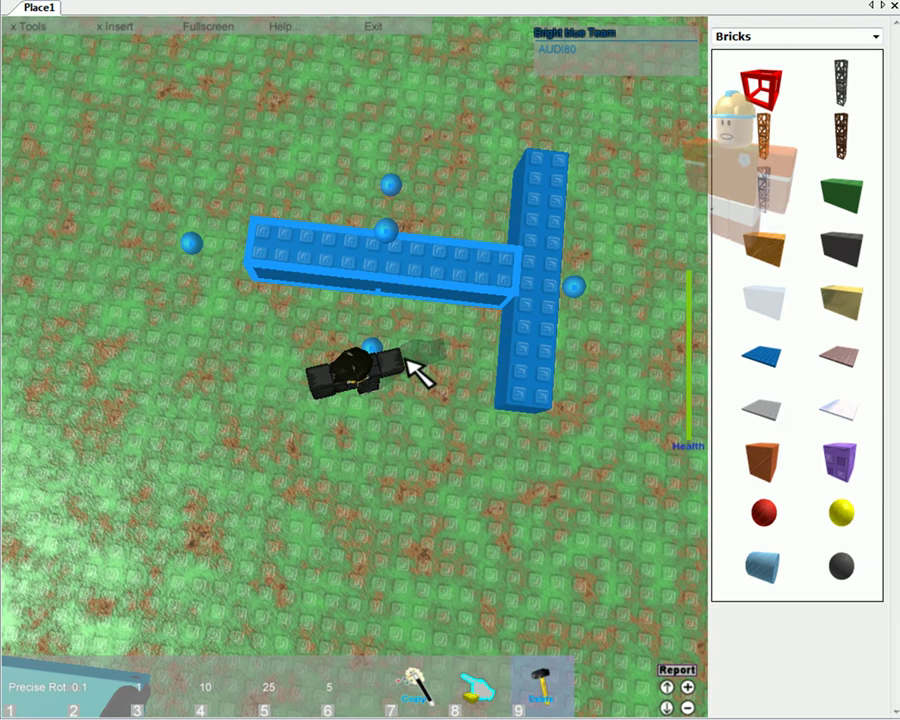
- Equip the tool with increment 1 and test its direction keys, including up and down, on the blue stem brick
right_click_drag(416, 366, 340, 317)
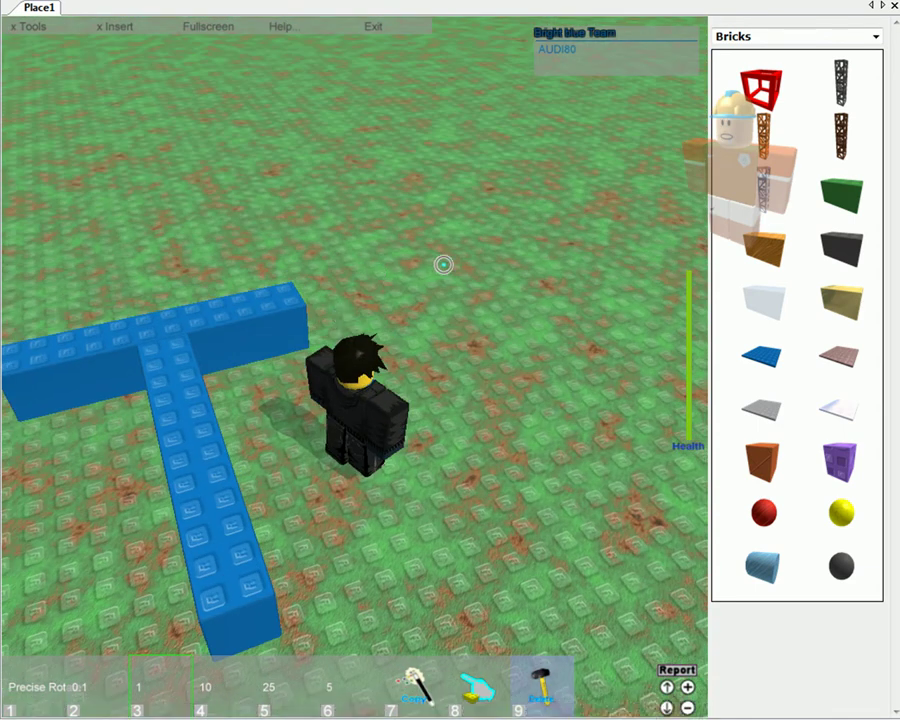
right_click_drag(358, 362, 255, 358)
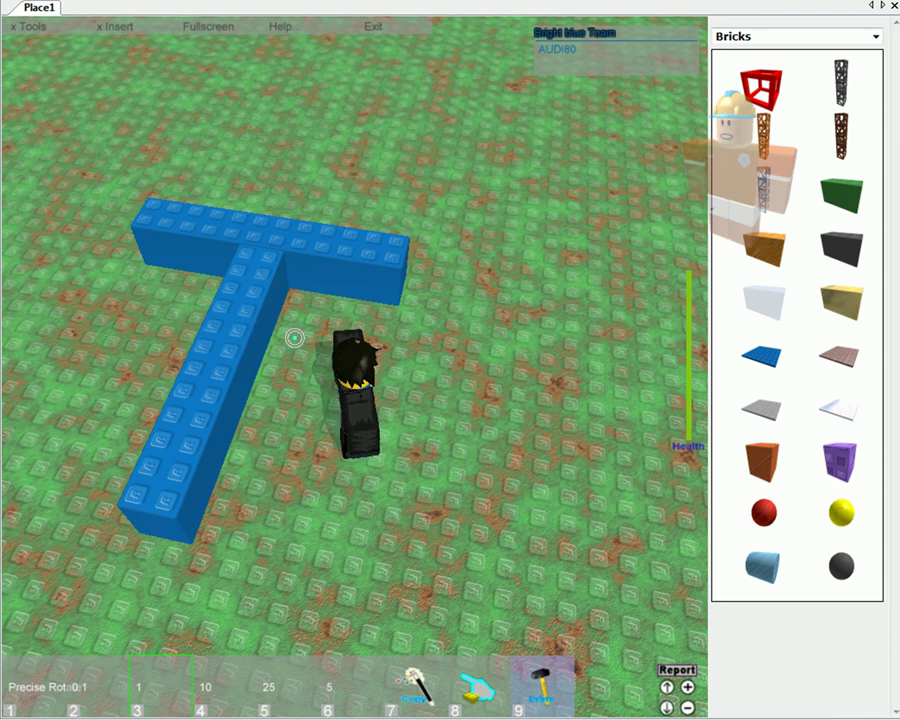
key("g")
key("h")
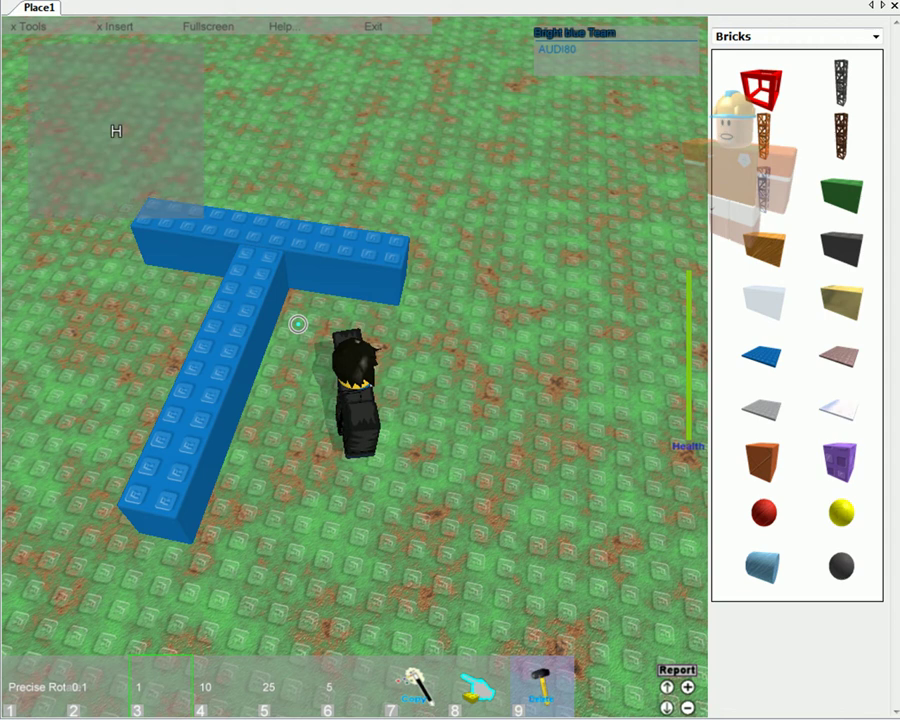
key("k")
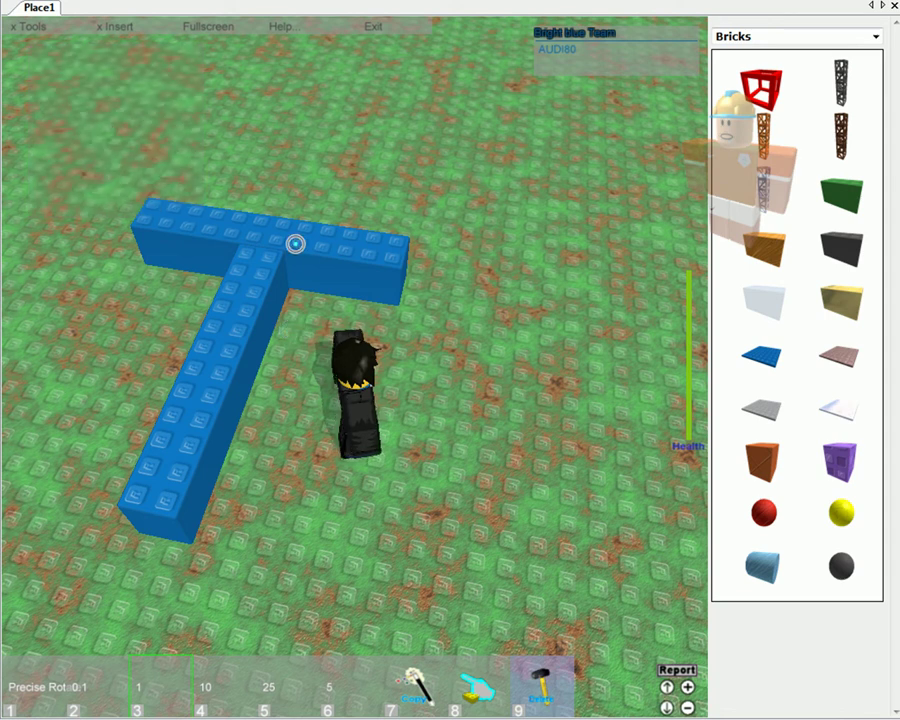
key("j")
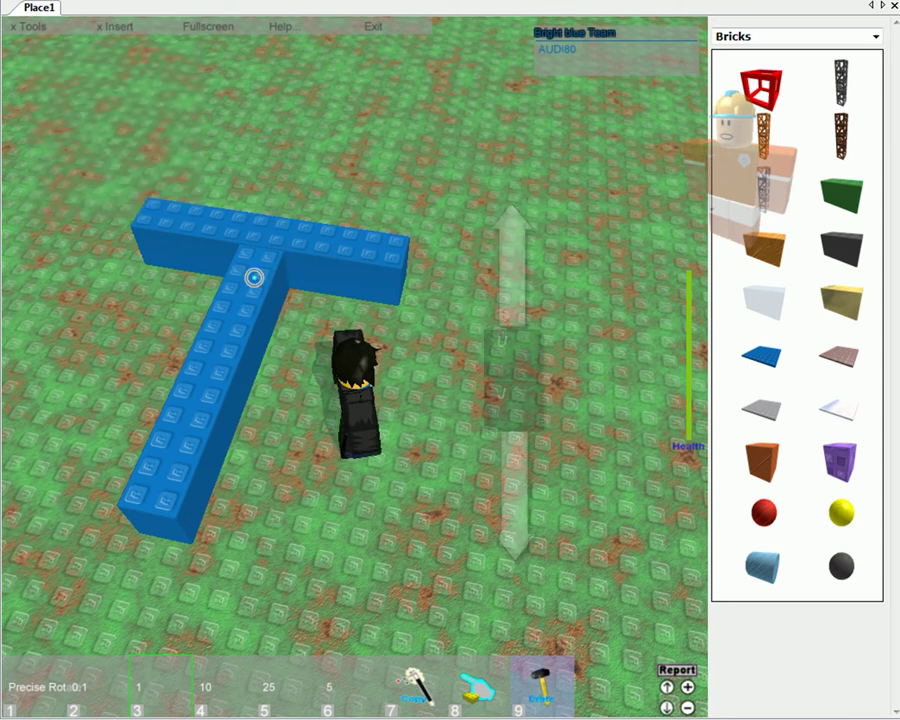
key("u")
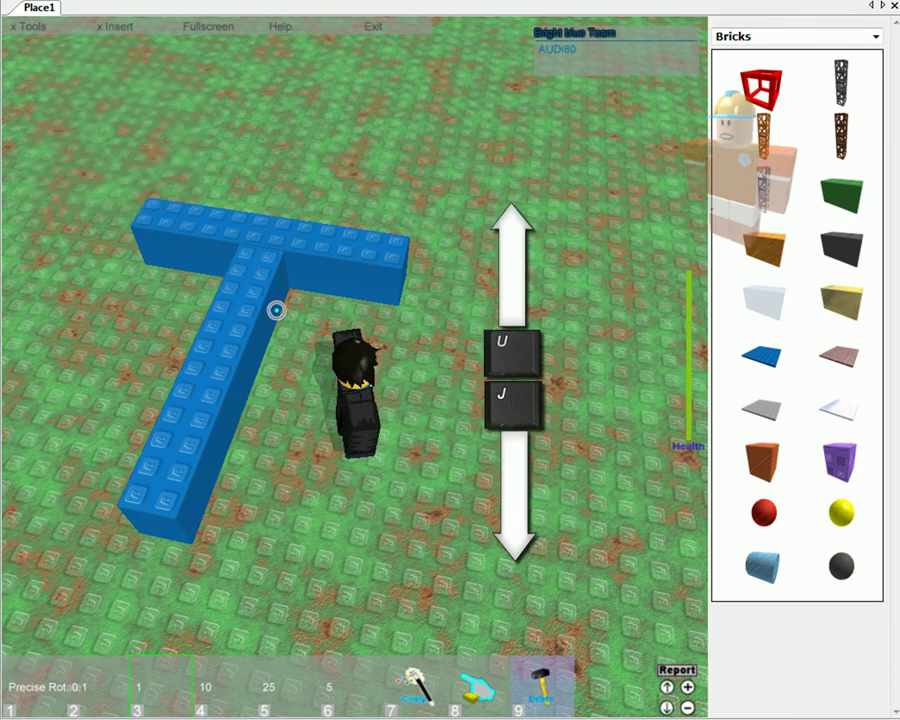
key("j")
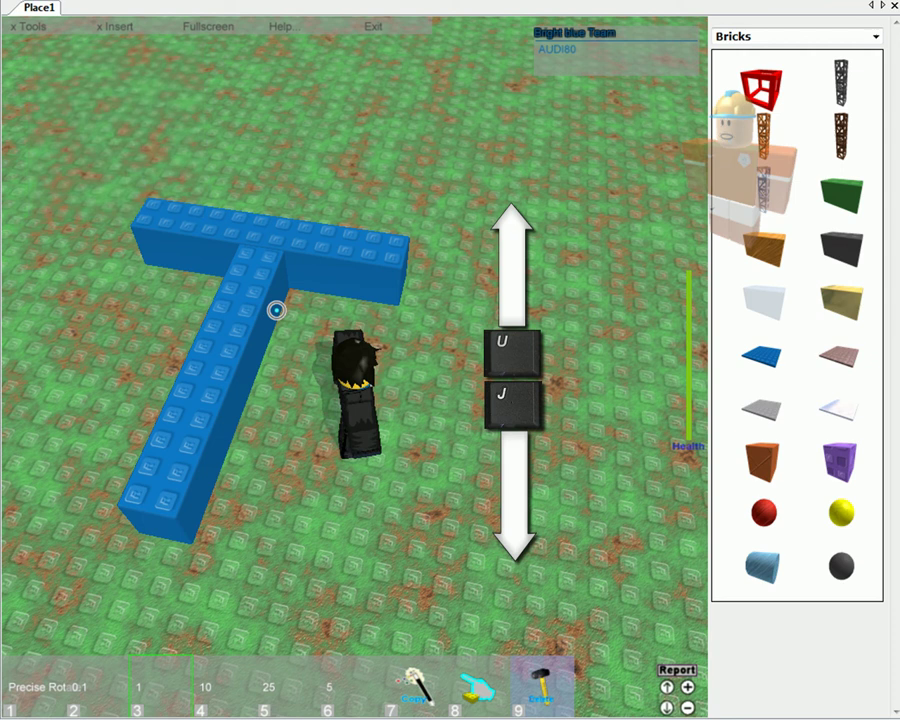
- Try the tool's sideways directions, shifting the blue stem brick toward the crossbar in increments of 1
right_click_drag(277, 310, 309, 299)
key("k")
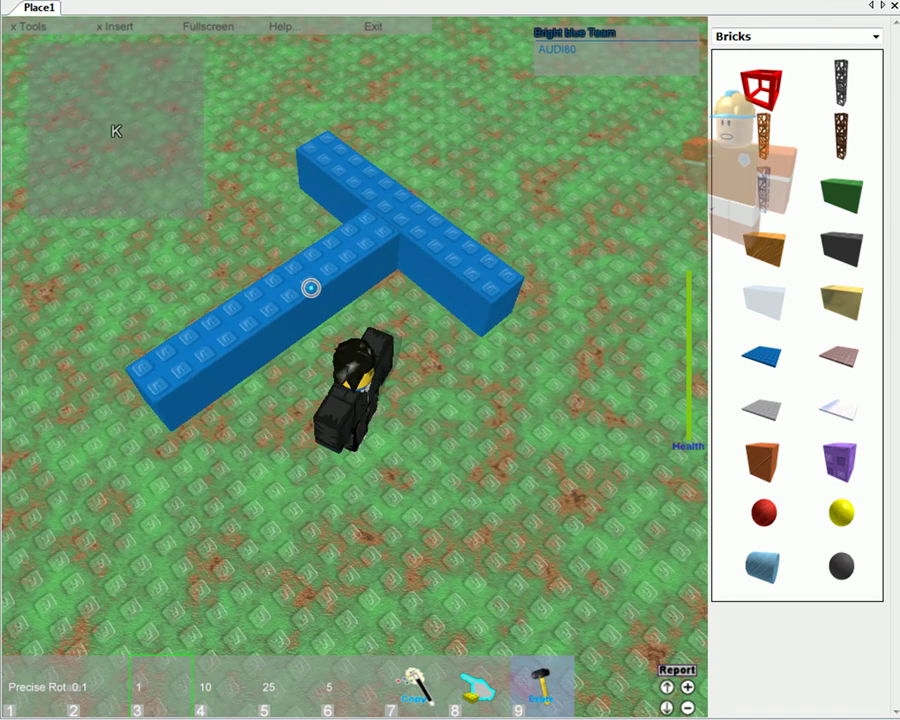
key("l")
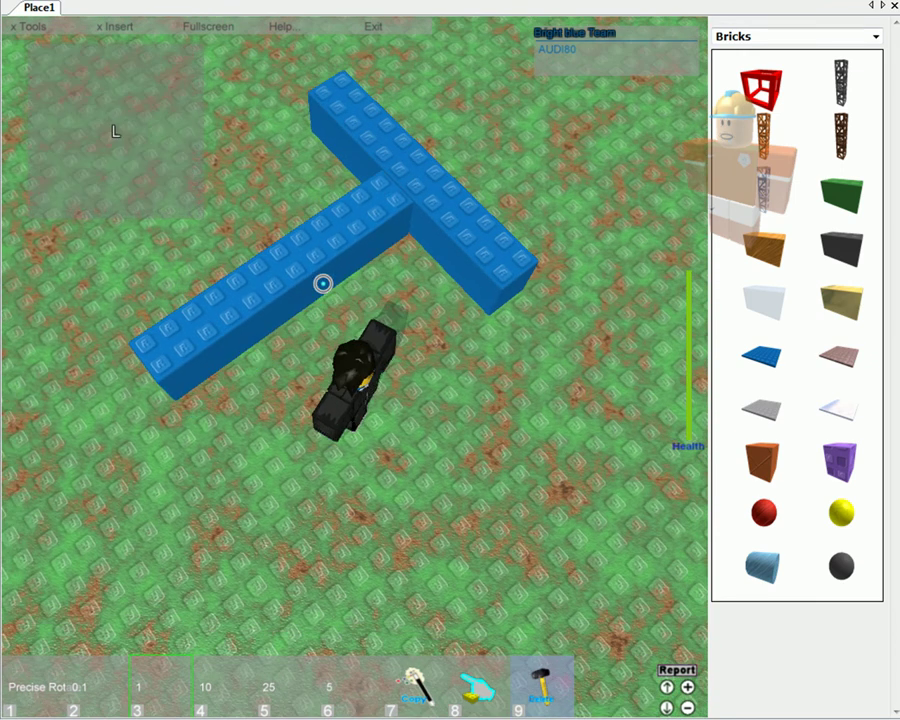
key("g")
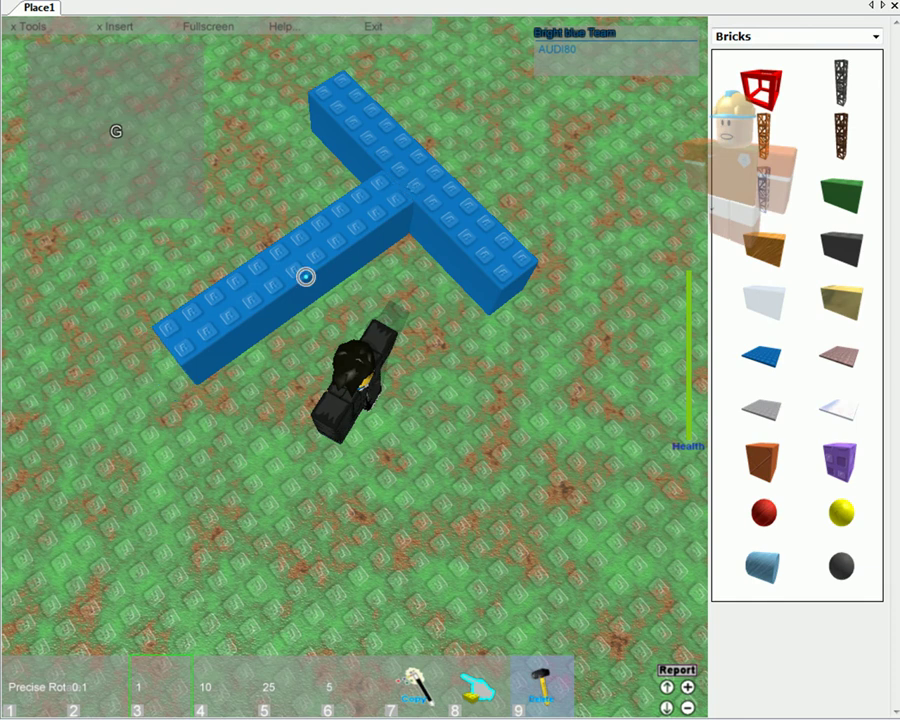
- Shift the blue stem brick through the crossbar to form a cross in increments of 1, and pull it back into a T
left_click_drag(324, 268, 336, 262)
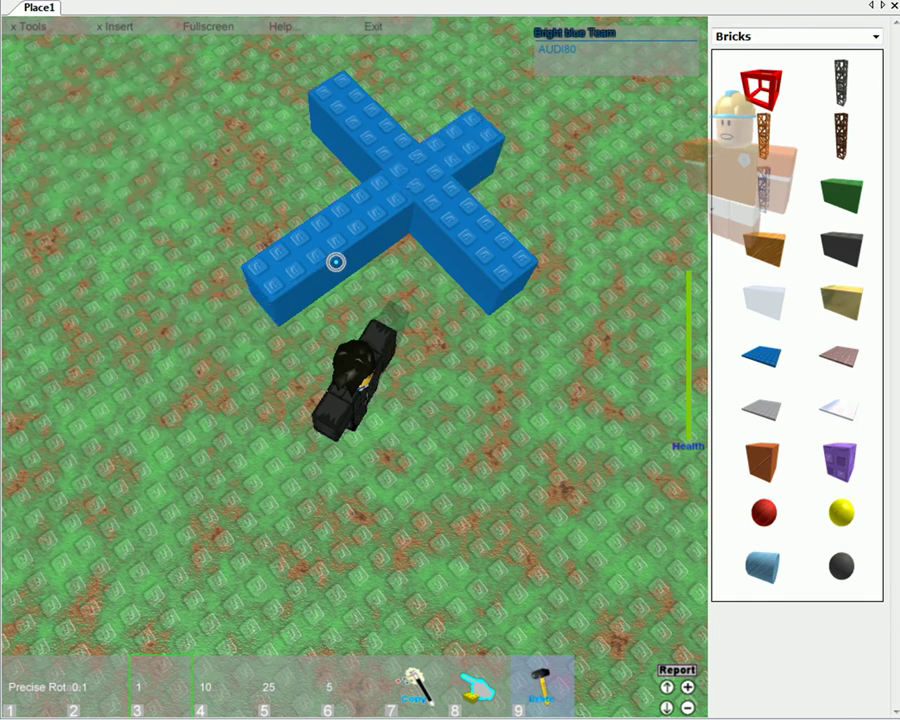
left_click(336, 262)
right_click_drag(358, 261, 358, 261)
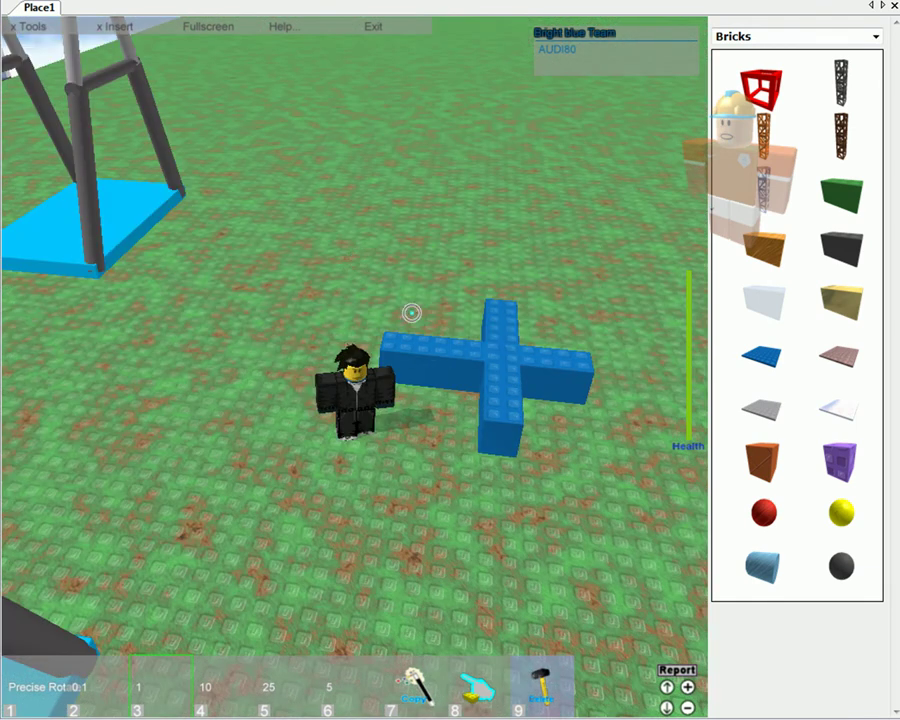
left_click_drag(432, 349, 446, 350)
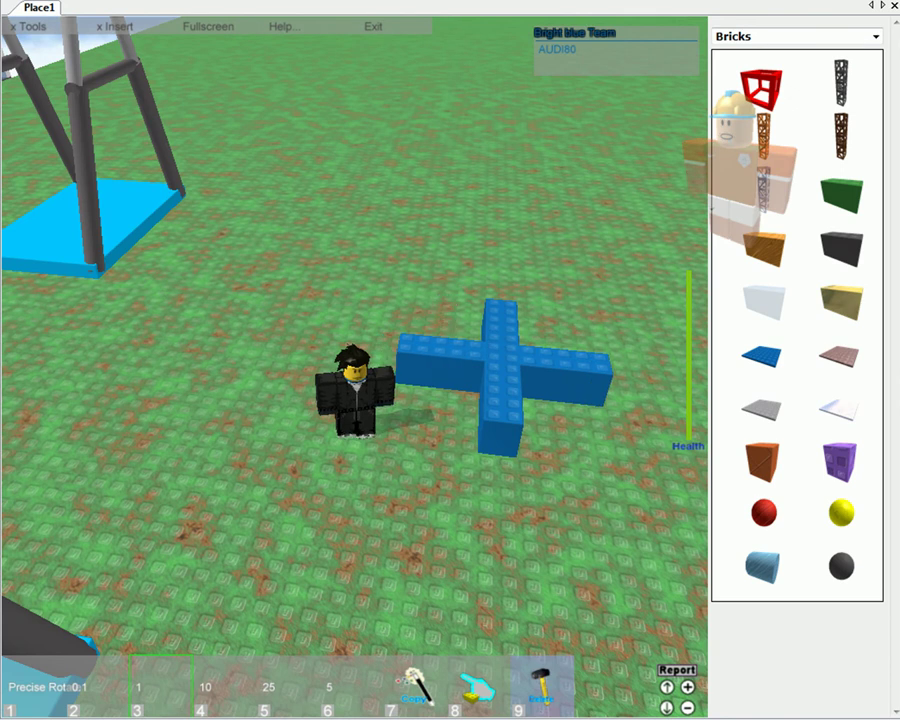
right_click_drag(356, 185, 356, 185)
mouse_move(454, 420)
left_mouse_down()
mouse_move(193, 145)
mouse_move(172, 101)
left_mouse_up()
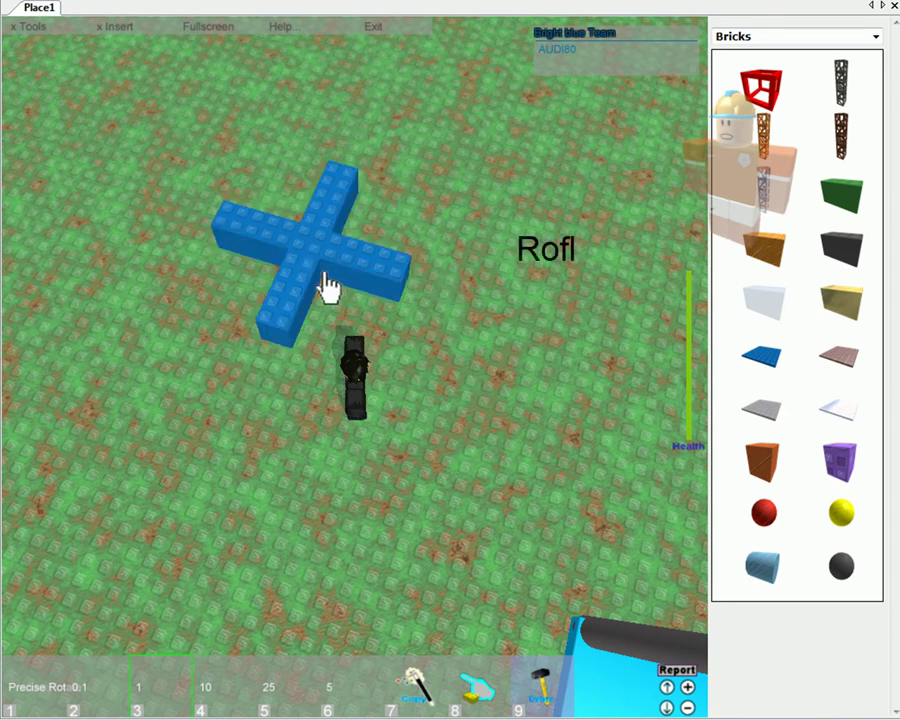
left_click_drag(327, 287, 252, 408)
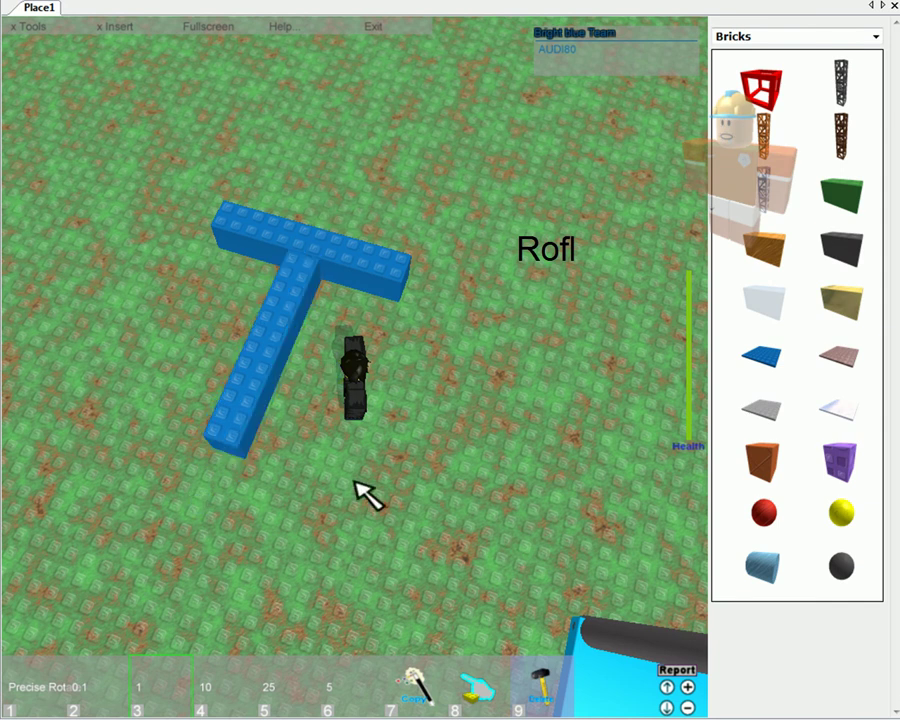
- Nudge the blue stem brick toward the crossbar and back again with the increment 1 tool
right_click_drag(360, 398, 360, 396)
scroll(354, 352, "up", 2)
right_click_drag(352, 352, 341, 317)
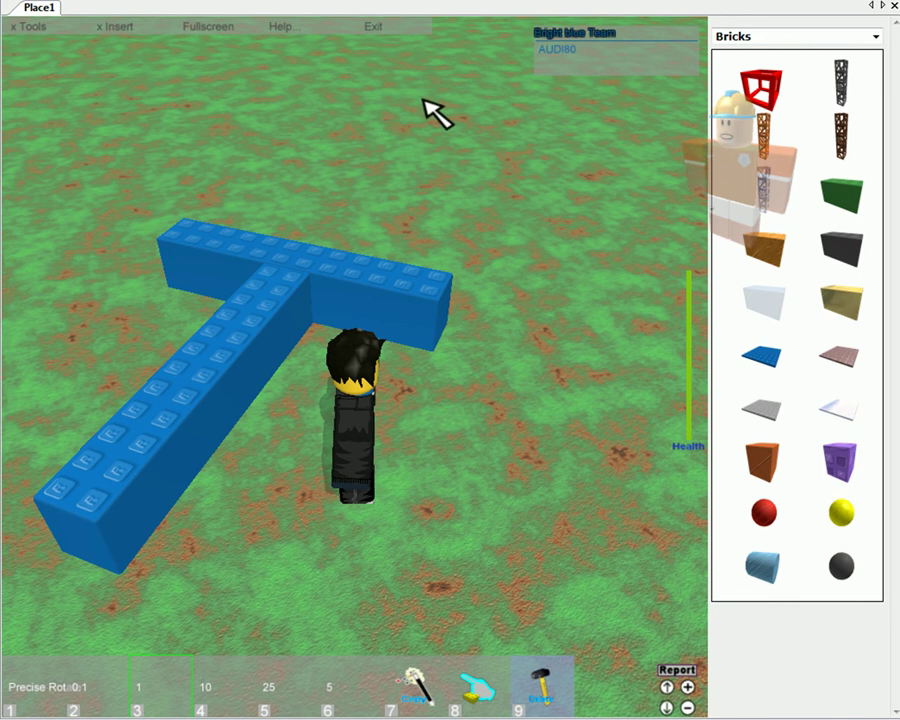
key("9")
key("g")
key("g")
key("g")
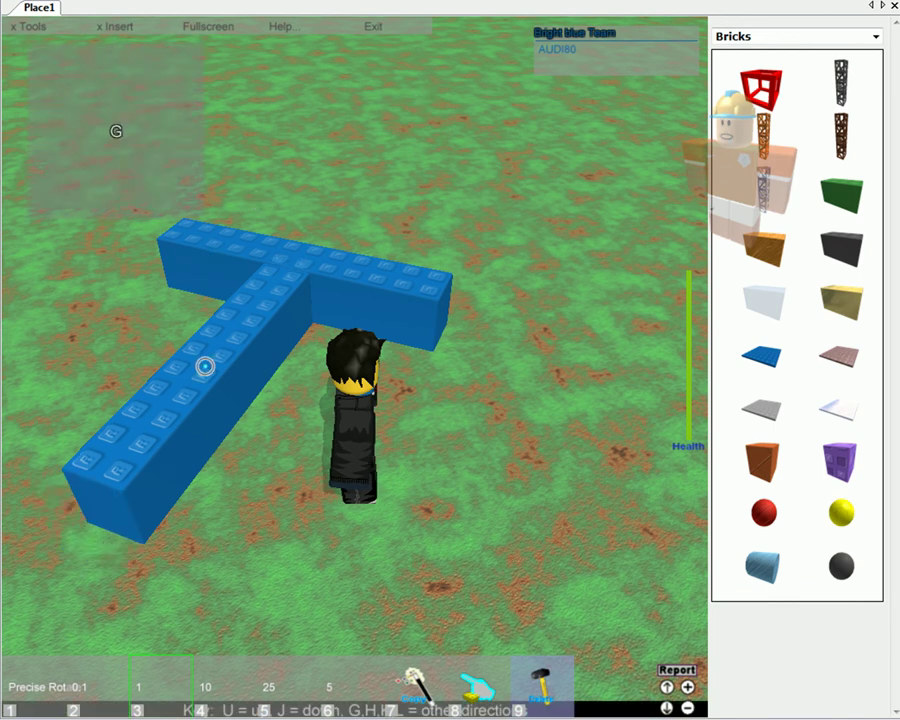
key("h")
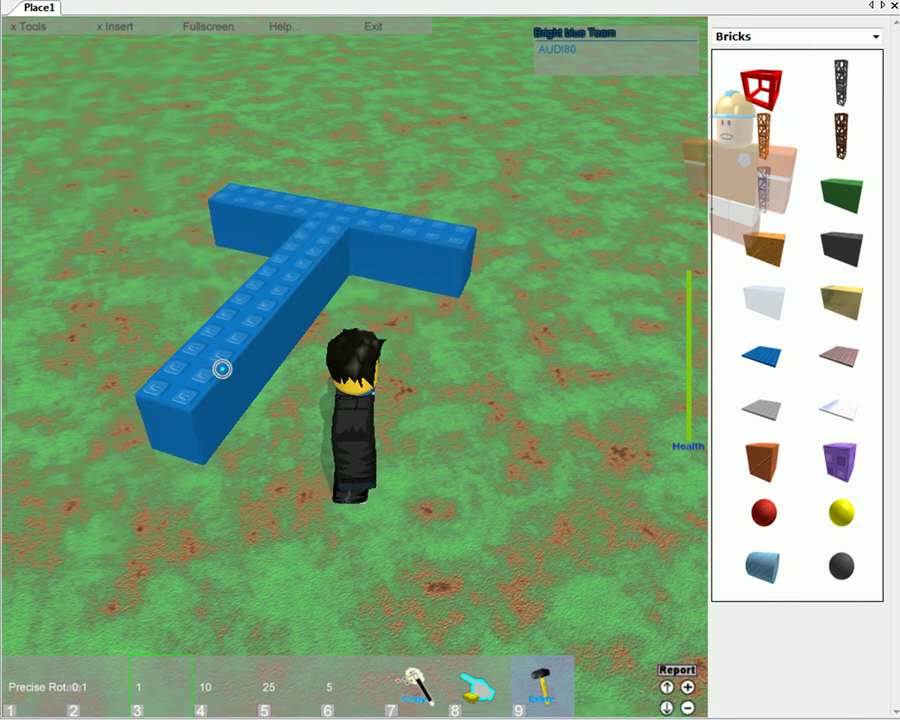
key("3")
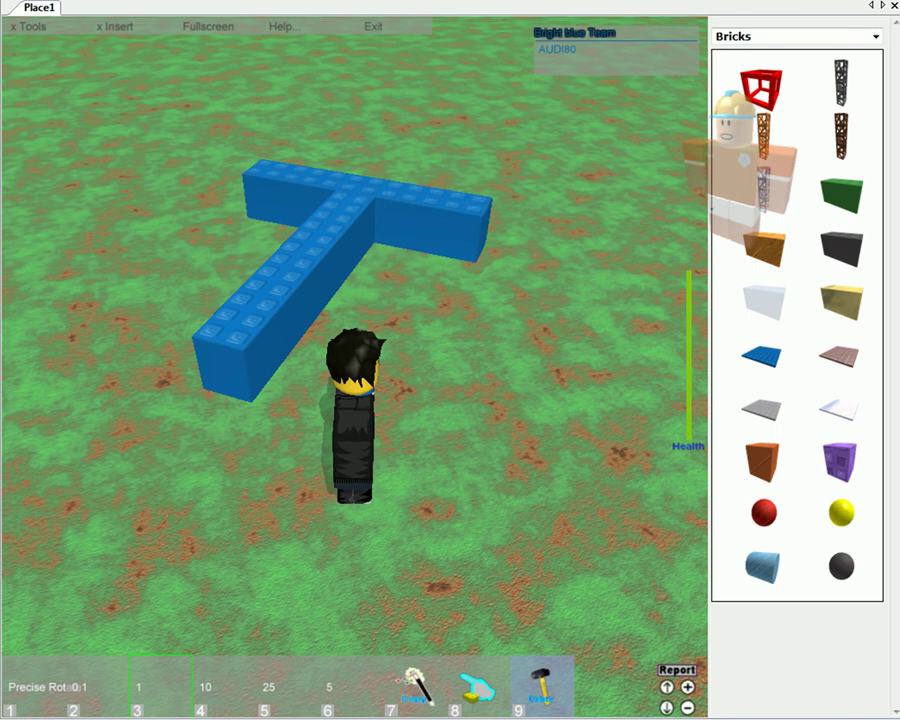
- Equip the increment 10 tool and shift the stem brick sideways past the character and back to the crossbar
key("w")
key("4")
right_click_drag(434, 123, 293, 315)
key("d")
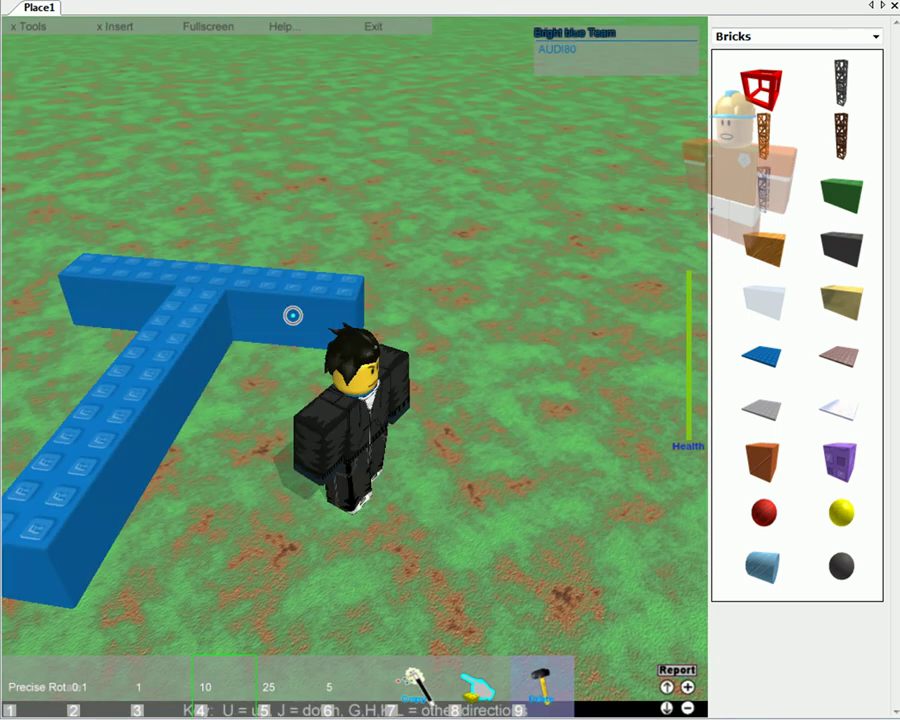
key("k")
left_click(158, 402)
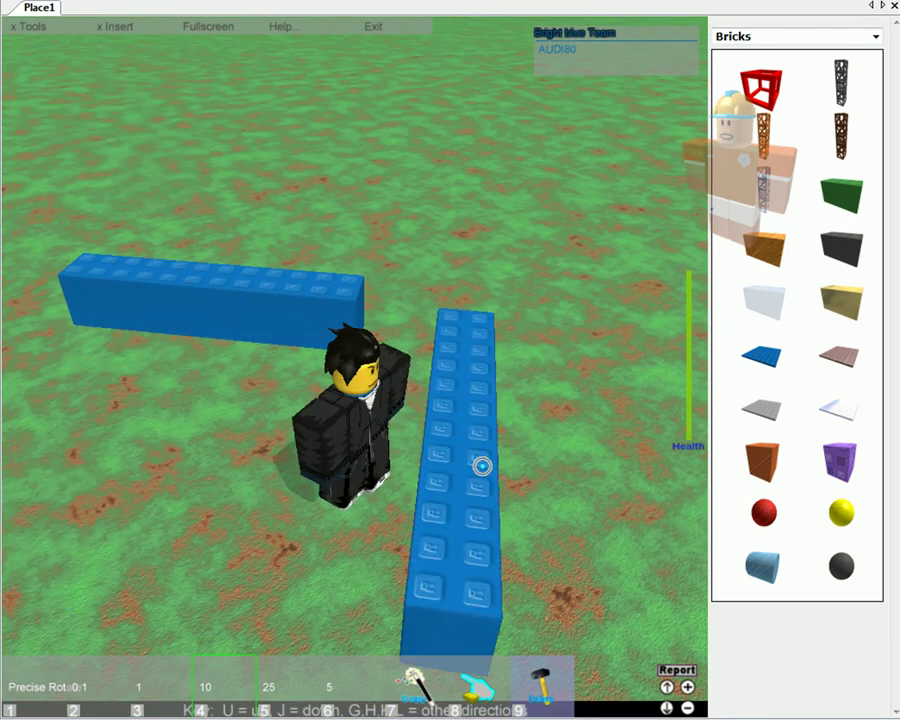
key("l")
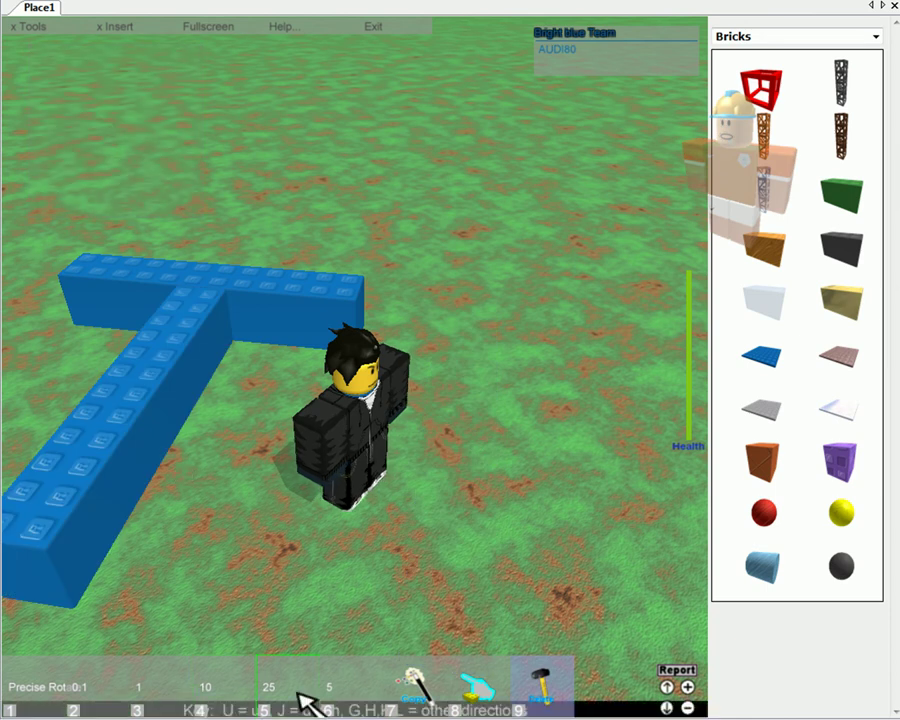
left_click(447, 684)
left_click(440, 684)
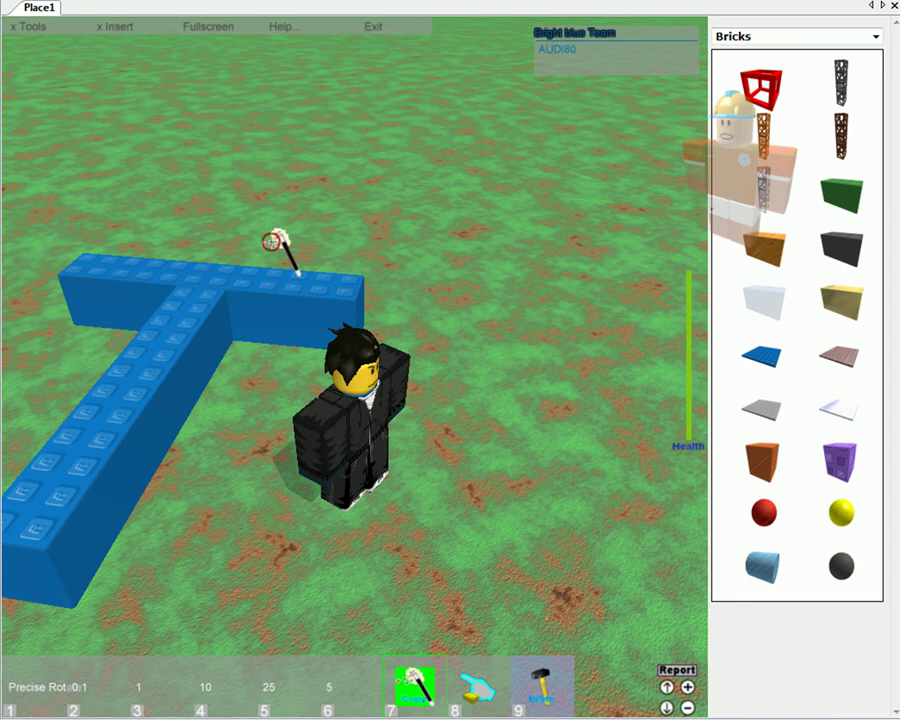
right_click_drag(341, 271, 300, 300)
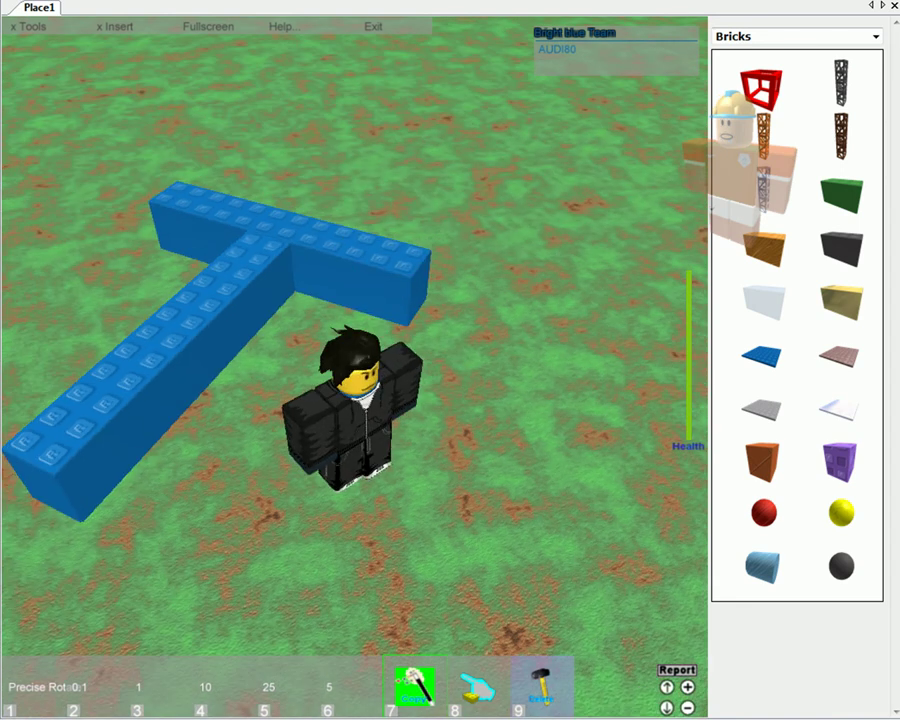
scroll(364, 386, "down", 4)
left_click_drag(397, 431, 165, 232)
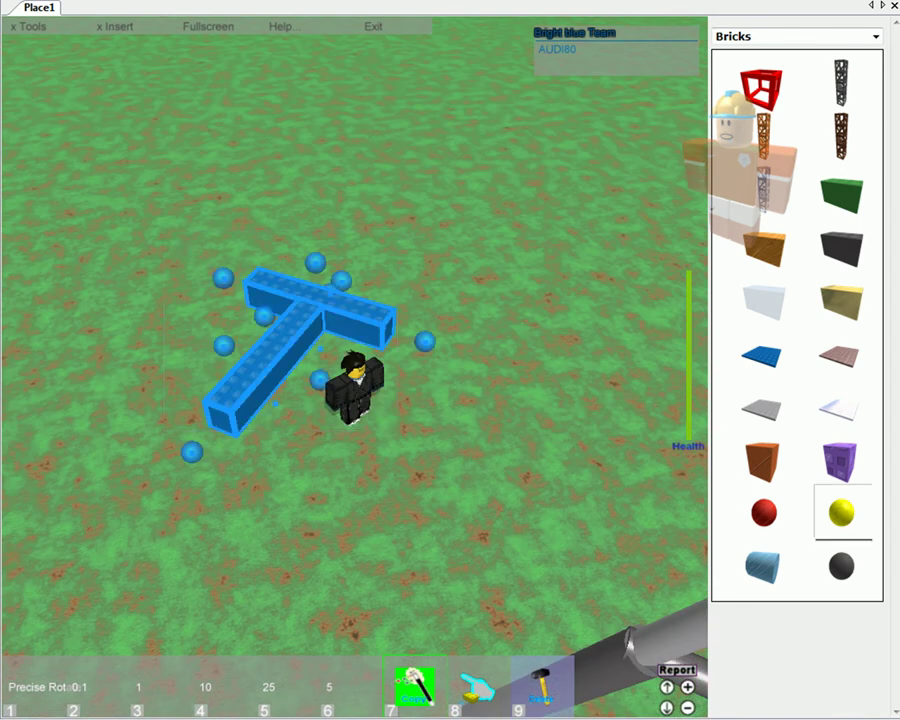
left_click(293, 500)
scroll(260, 385, "up", 4)
right_click_drag(260, 385, 235, 435)
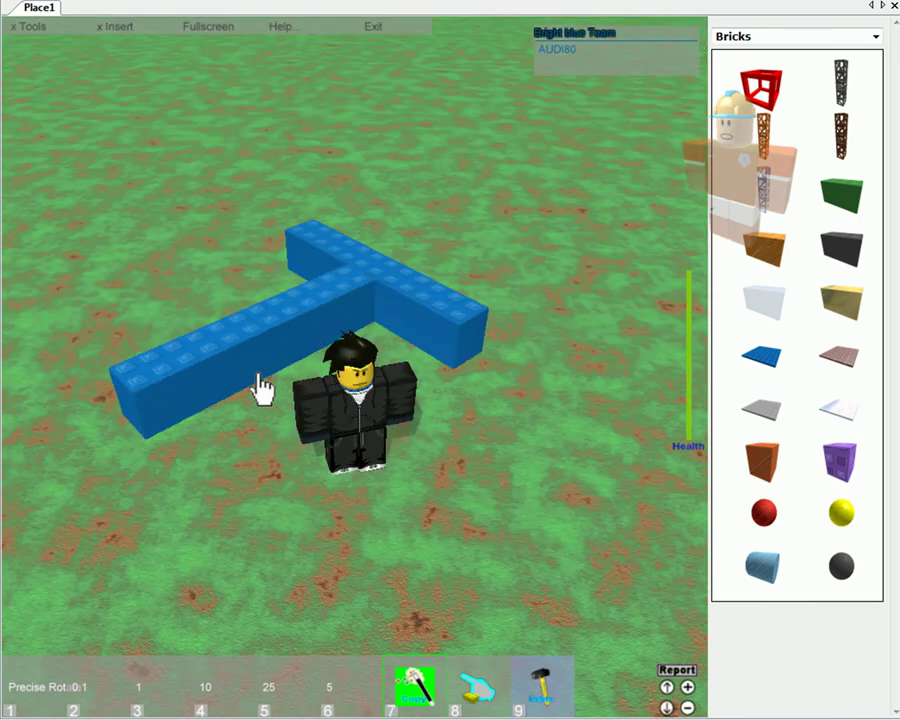
- Separate the two blue bricks and turn the one in front of the character to a diagonal with the Precise Rot tool
left_click_drag(259, 379, 323, 197)
key("w")
key("1")
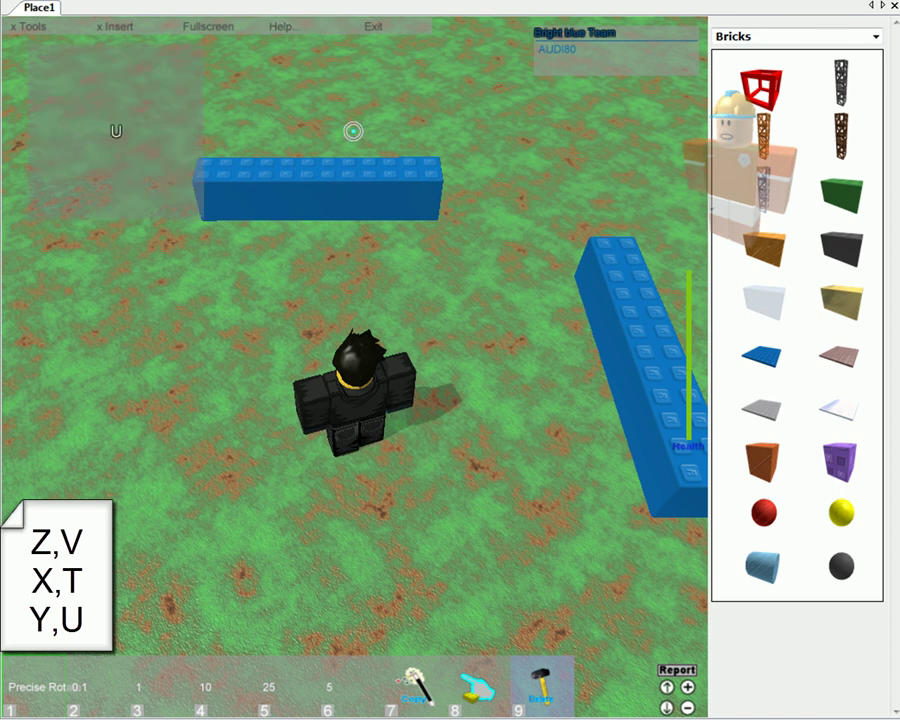
key("y")
key("y")
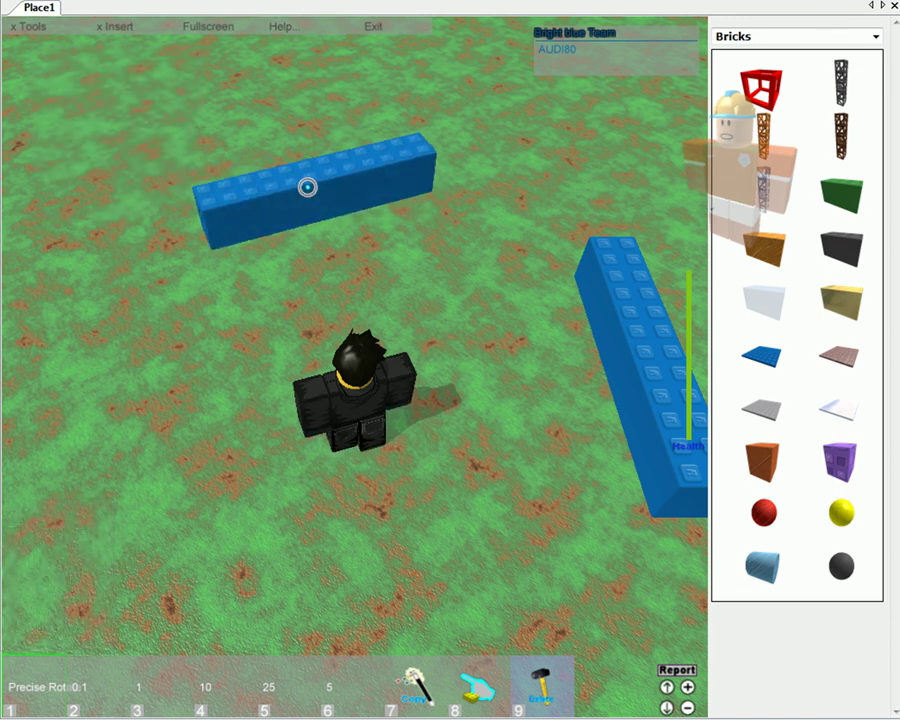
key("w")
left_click_drag(307, 240, 307, 208)
- Equip the increment 1 tool and nudge the rotated blue brick sideways several increments
key("k")
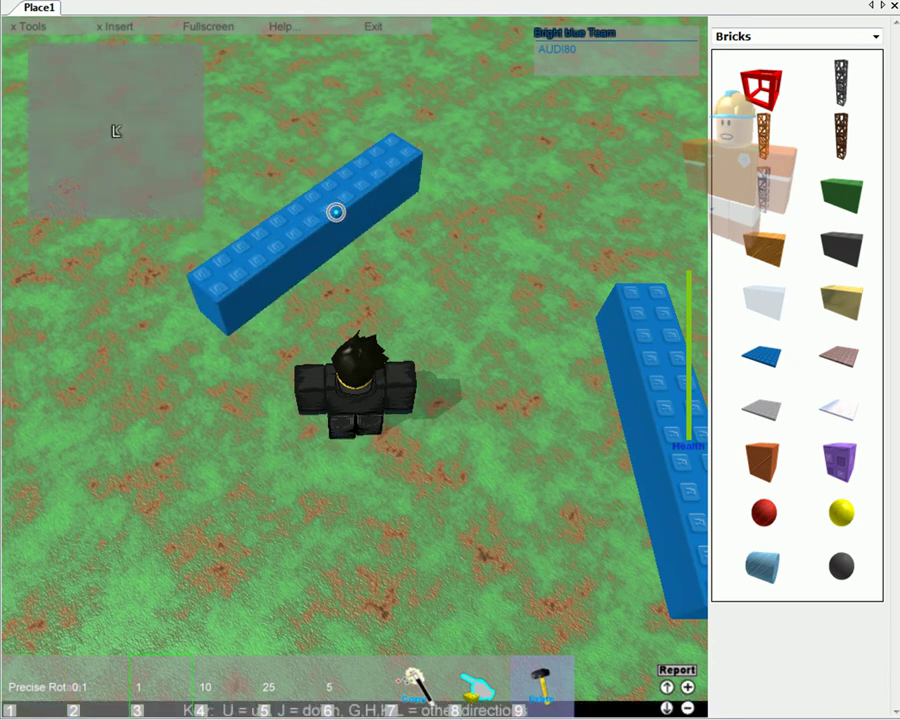
key("k")
key("k")
key("s")
key("d")
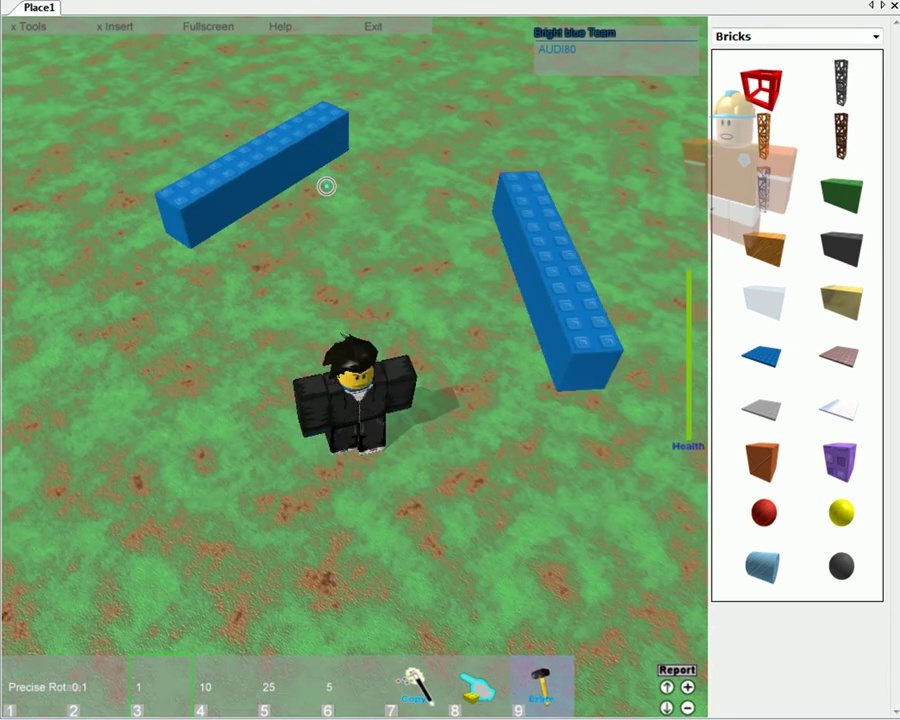
key("k")
key("k")
- Bring the two blue bricks together so their ends overlap in a V shape
left_click_drag(244, 183, 239, 243)
left_click_drag(243, 268, 340, 278)
right_click_drag(344, 281, 342, 280)
key("s")
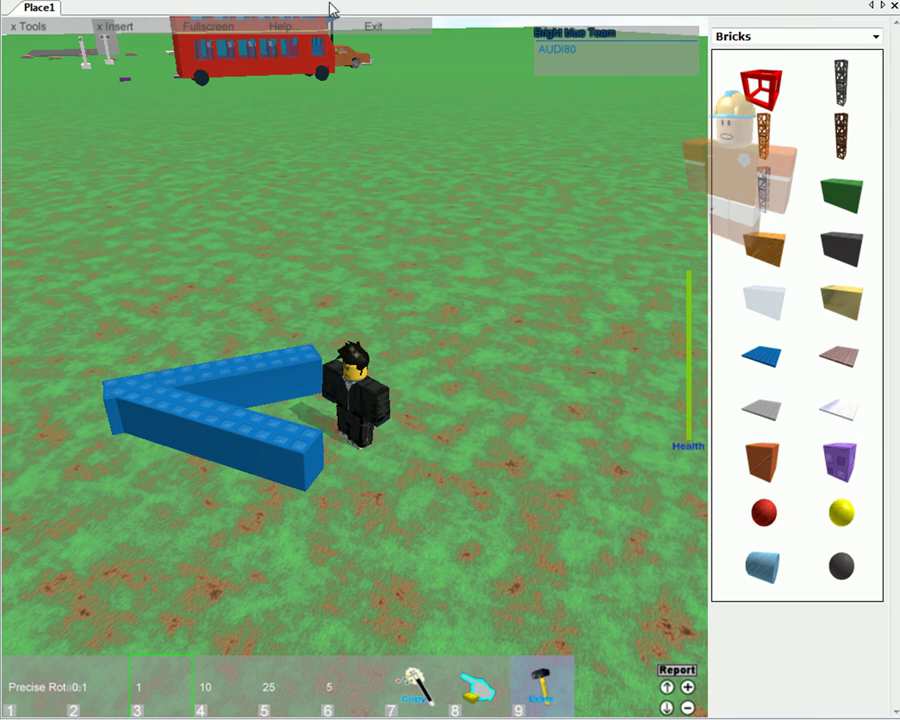
right_click_drag(526, 267, 456, 273)
key("w")
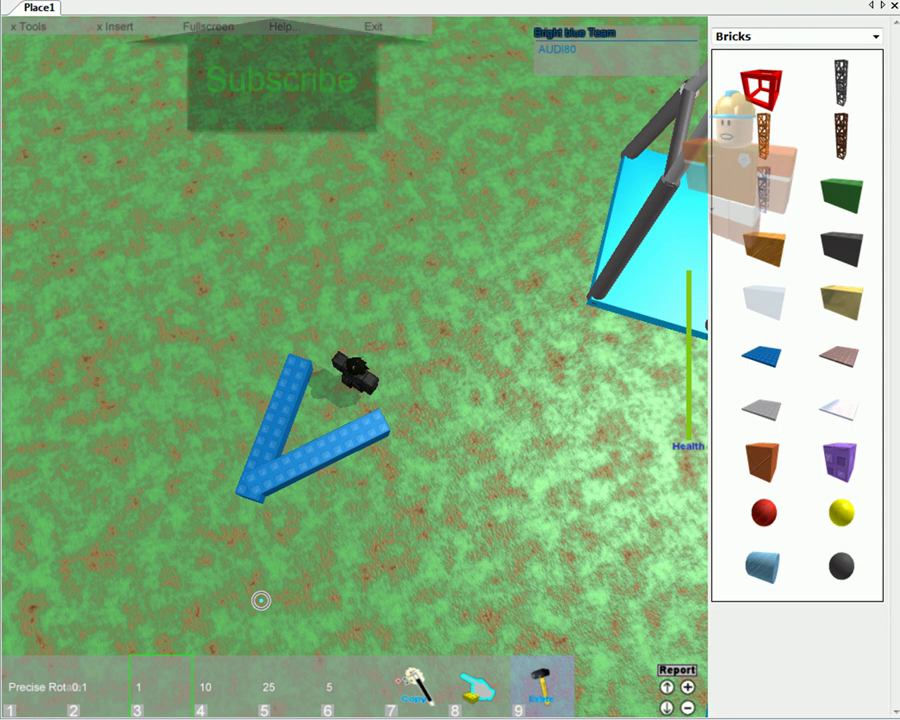
right_click_drag(310, 284, 310, 284)
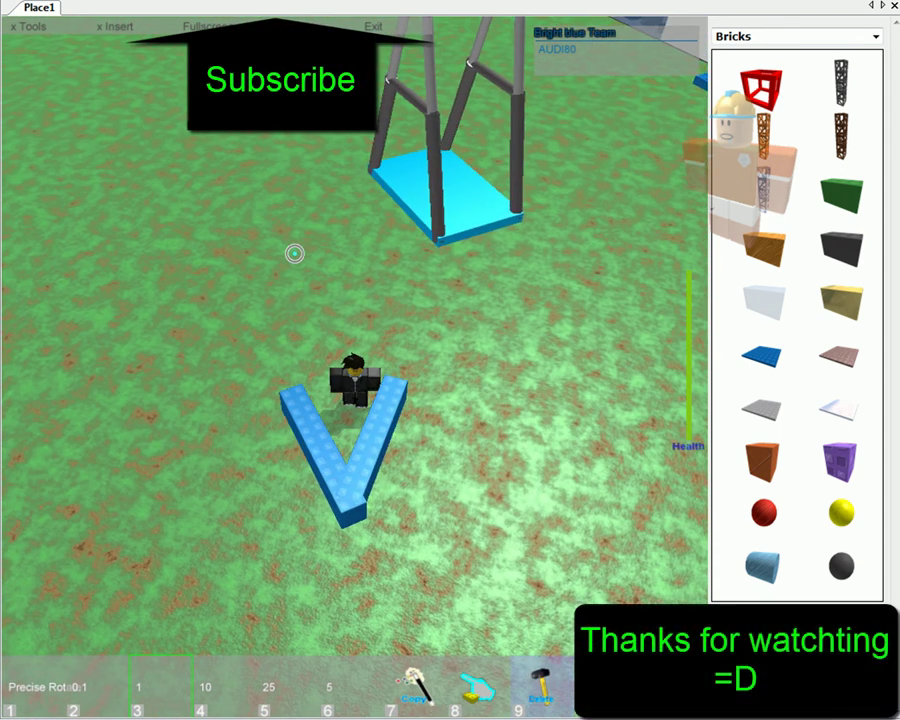